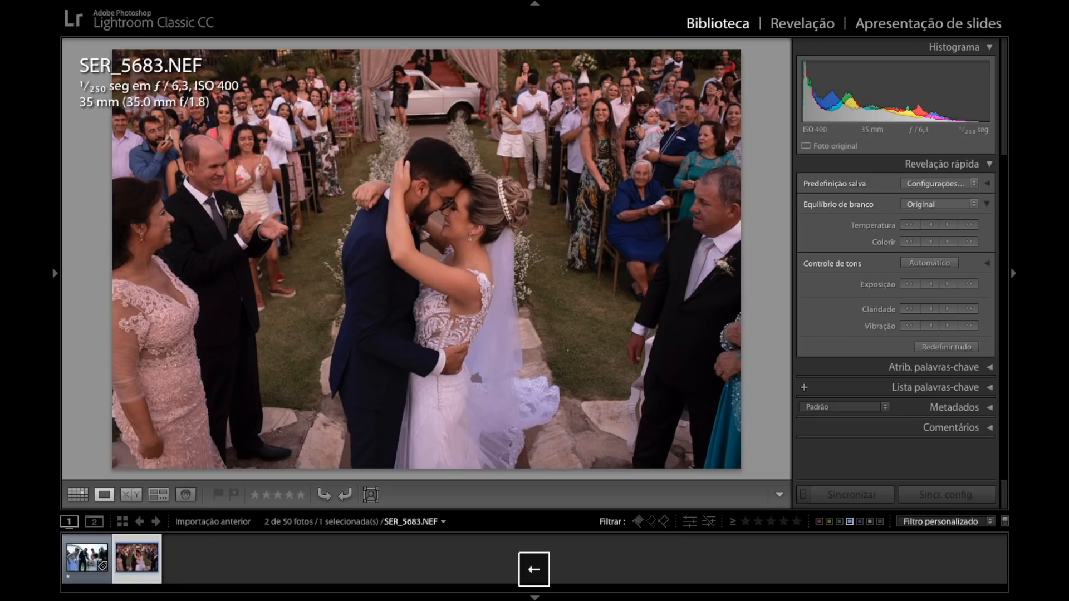
Look at both wedding photos in turn, then select SER_5683.NEF and hide its info overlay.
key("Left")
key("Right")
key("Left")
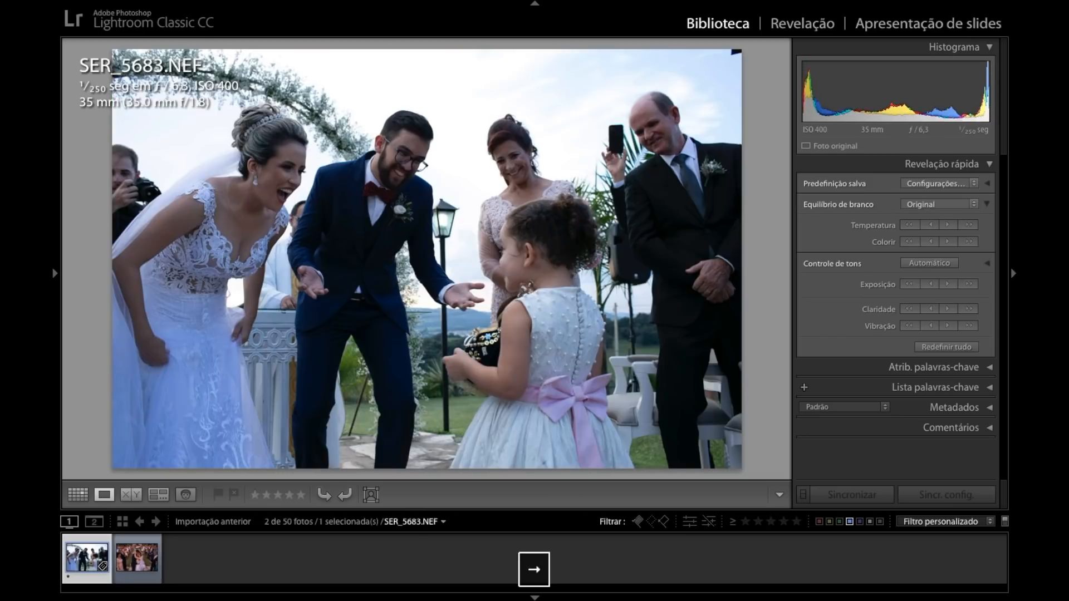
key("Right")
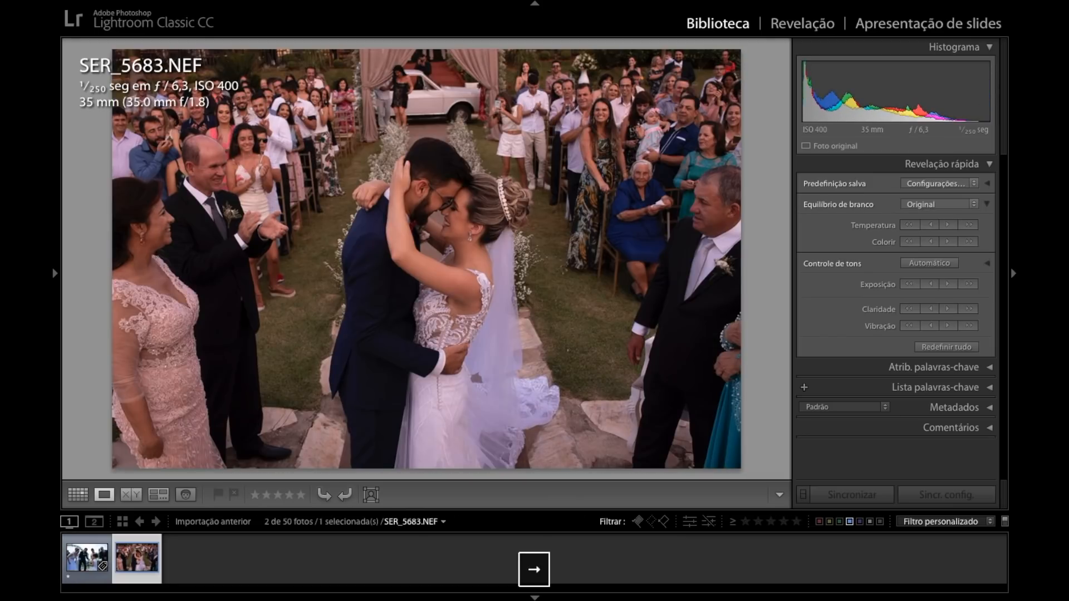
key("i")
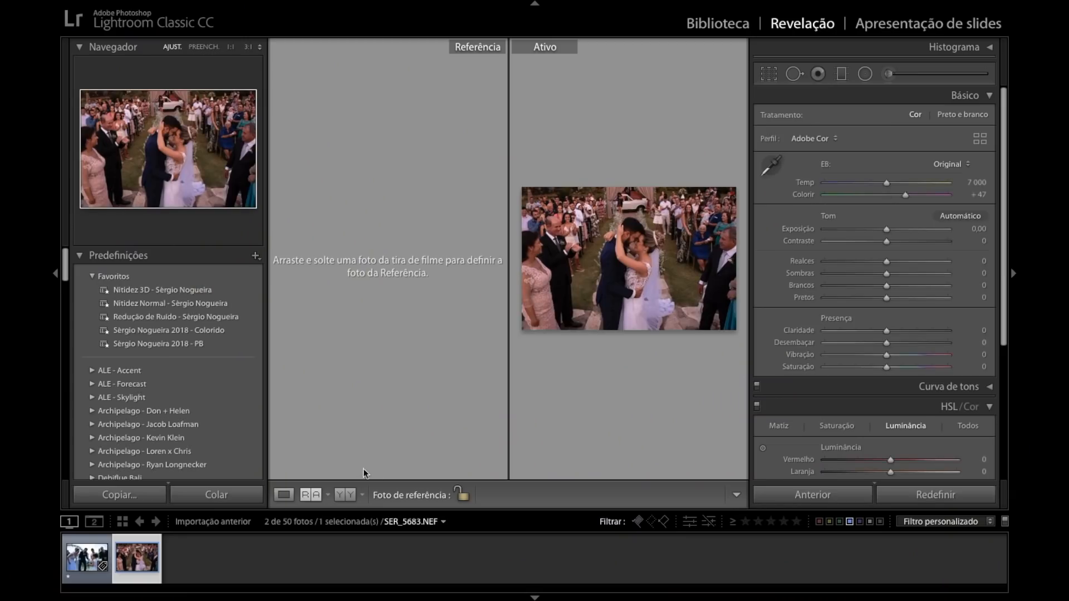
Show SER_5683.NEF in single-photo view, apply the favourite 2018 Colorido preset, and enlarge the image area.
left_click(284, 495)
left_click(225, 330)
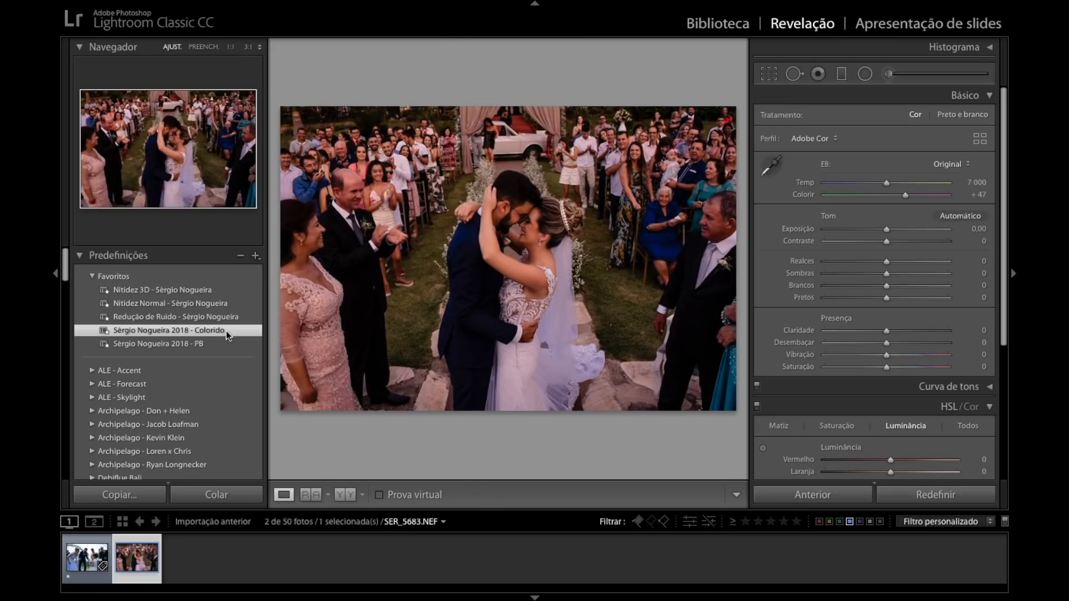
left_click(58, 313)
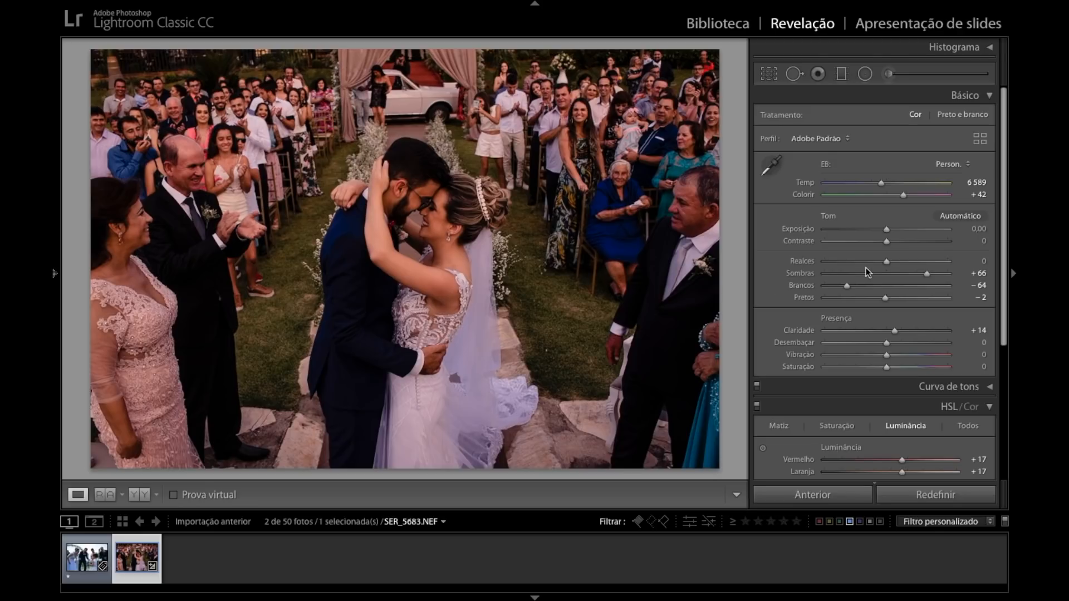
Set the photo's shadows to +86, highlights to −12, contrast to −21 and exposure to +0.10.
left_click_drag(935, 272, 936, 275)
mouse_move(886, 241)
left_mouse_down()
mouse_move(863, 238)
mouse_move(880, 261)
mouse_move(888, 229)
left_mouse_up()
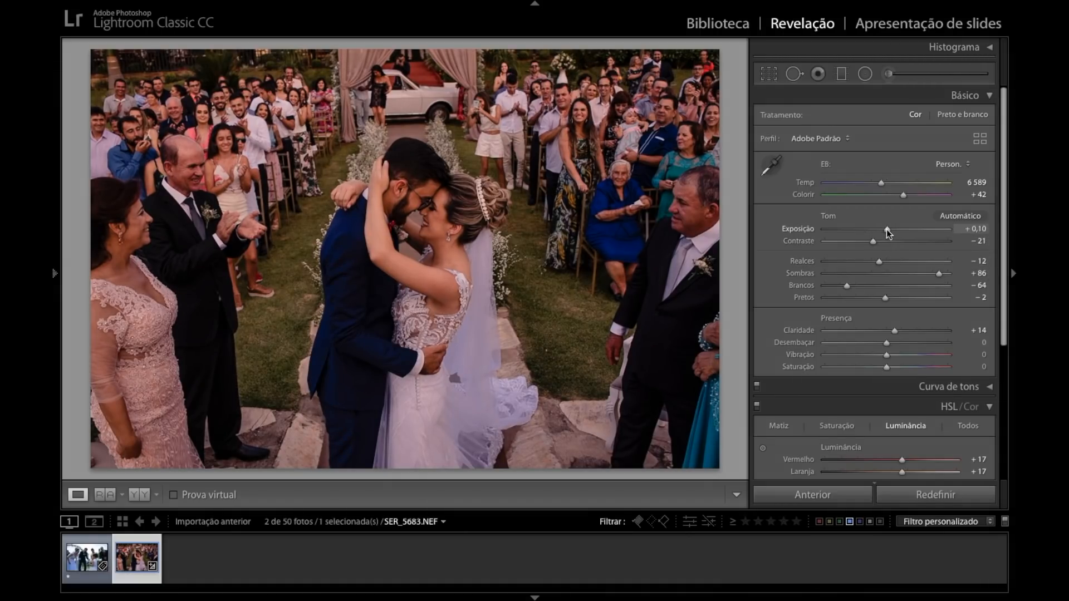
Brighten the embracing couple and the people around them locally with radial filters at exposure 0.16.
left_click(865, 73)
left_click_drag(423, 203, 461, 246)
left_click_drag(441, 202, 435, 197)
left_click_drag(527, 184, 574, 226)
left_click_drag(527, 187, 429, 189)
left_click_drag(551, 169, 605, 243)
left_click_drag(467, 190, 447, 187)
key("Return")
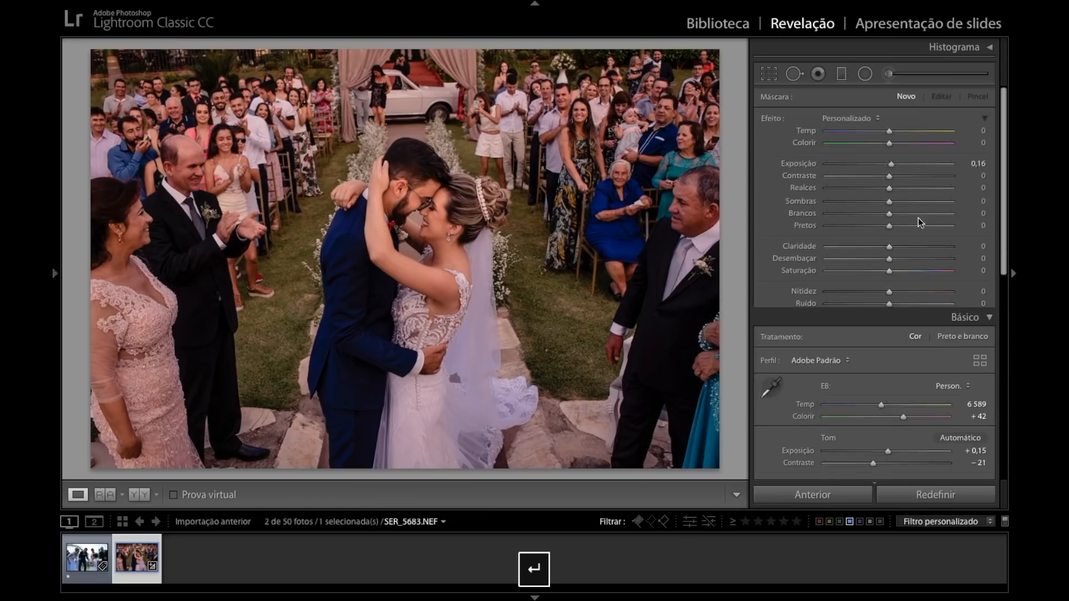
Refine the basic settings to exposure +0.05, contrast −32, temperature 7023, tint +39 and blacks −10.
key("Down")
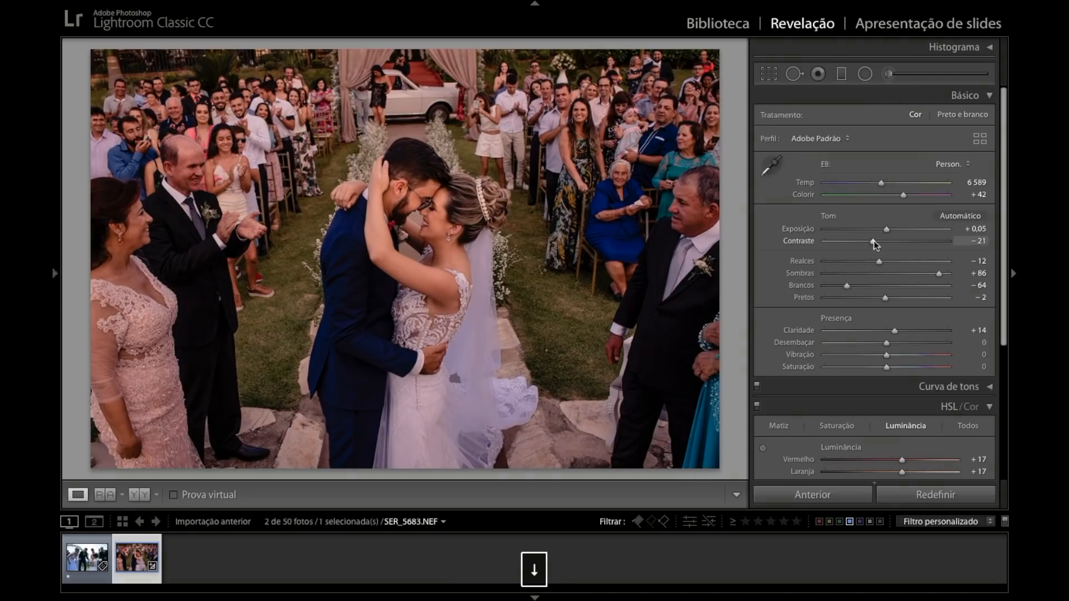
left_click_drag(875, 240, 867, 241)
left_click_drag(886, 184, 903, 196)
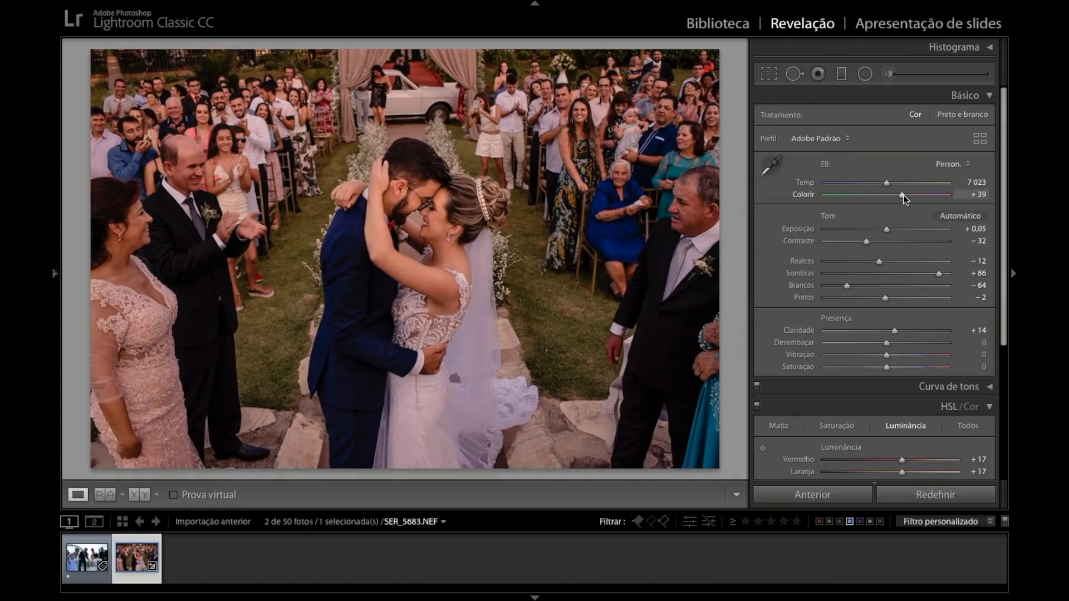
left_click_drag(882, 299, 880, 299)
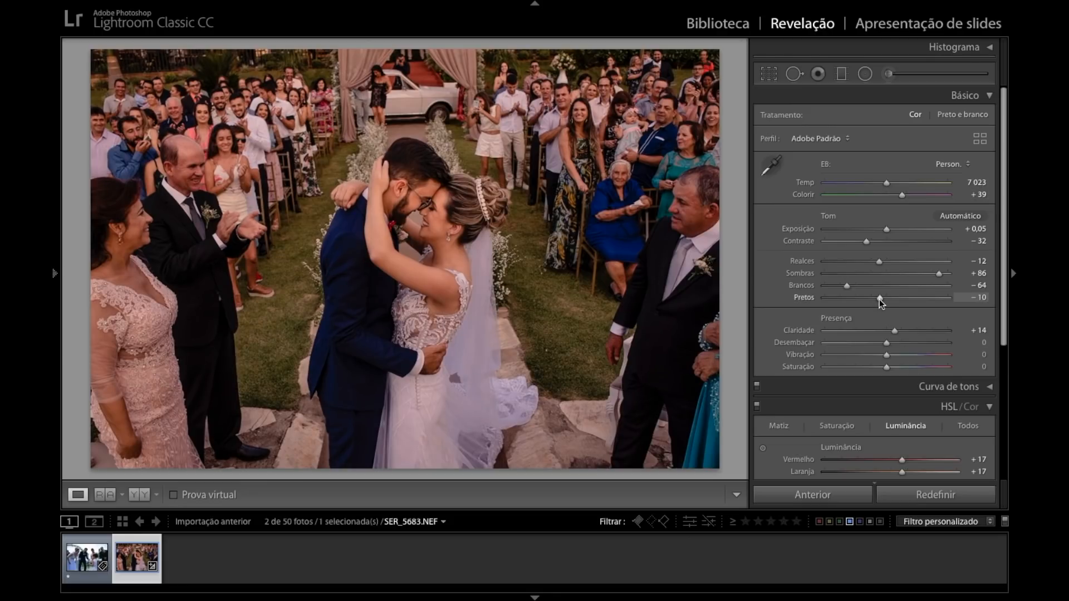
Crop the photo slightly tighter around the couple, keeping the original aspect ratio locked.
left_click(769, 74)
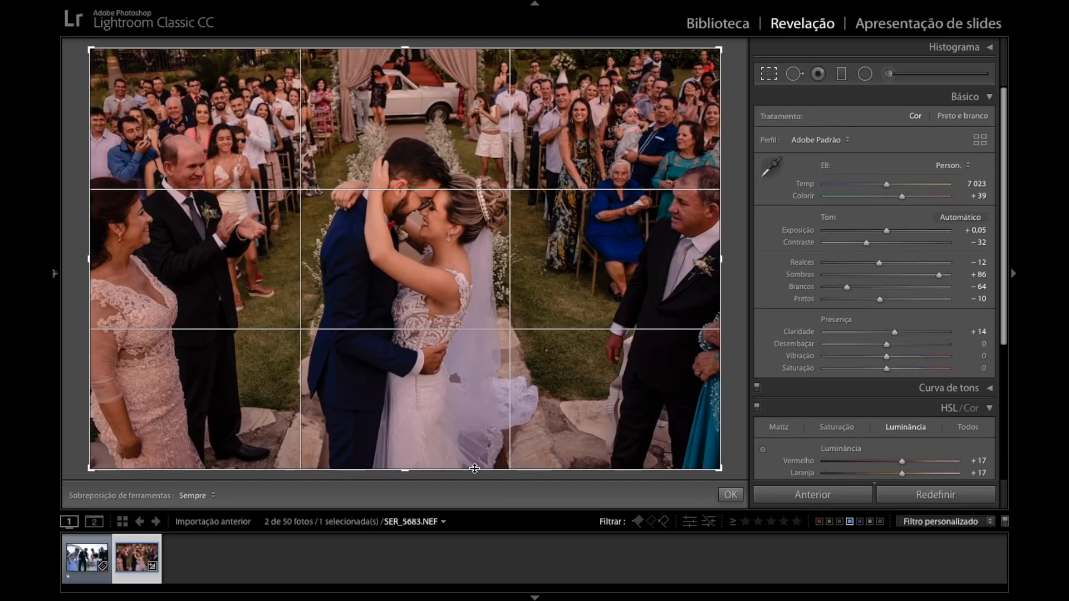
left_click(983, 120)
left_click_drag(407, 471, 407, 450)
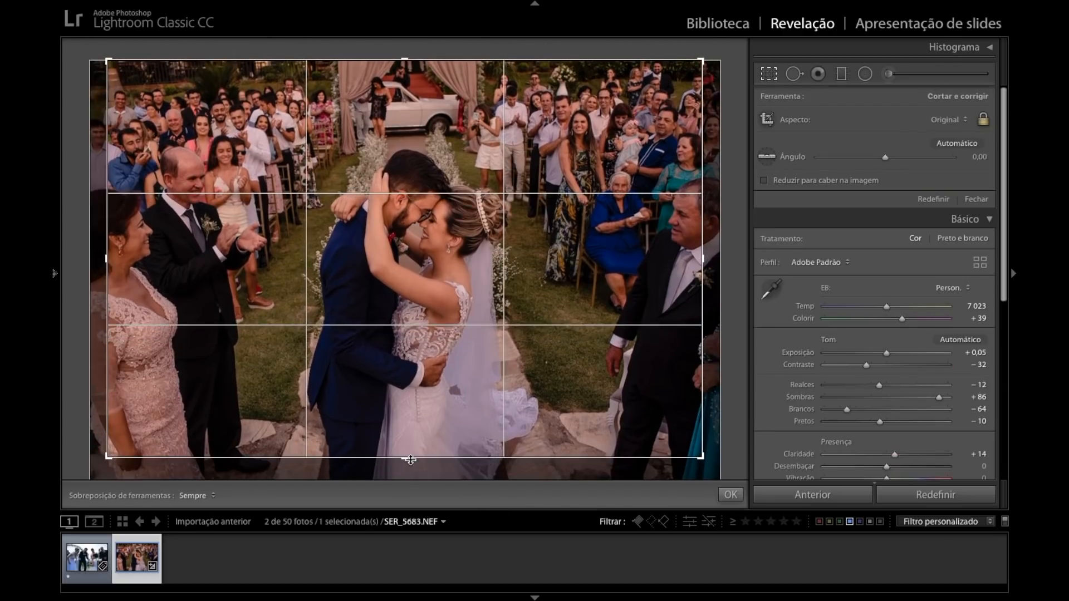
left_click_drag(476, 351, 473, 351)
key("Return")
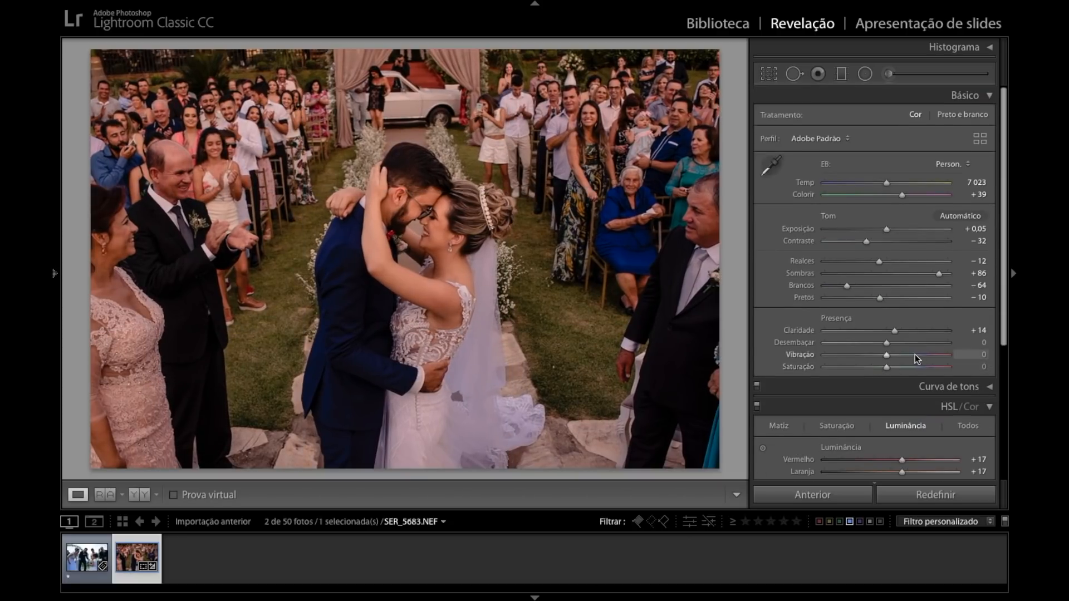
Warm the grass colour with the targeted hue adjustment, bringing yellow hue to −39 and green hue to −72.
scroll(901, 358, "down", 4)
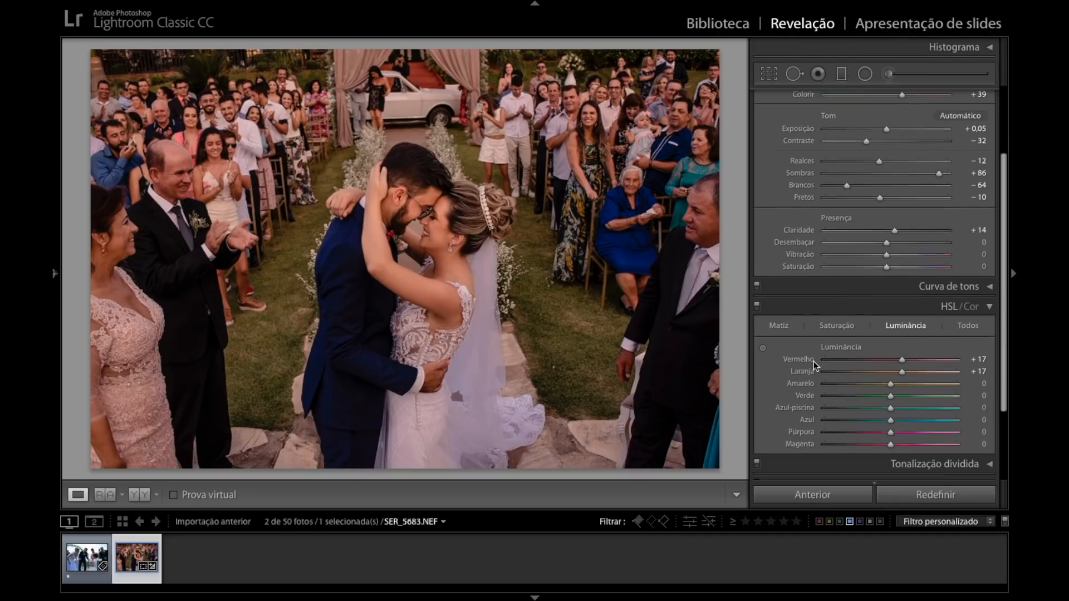
left_click(779, 319)
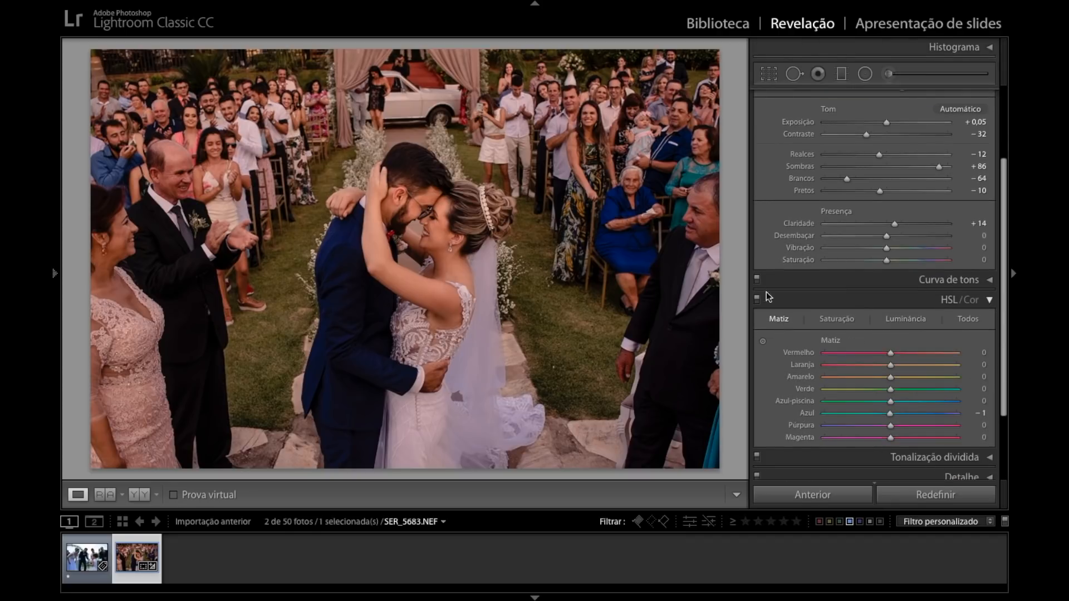
left_click(763, 341)
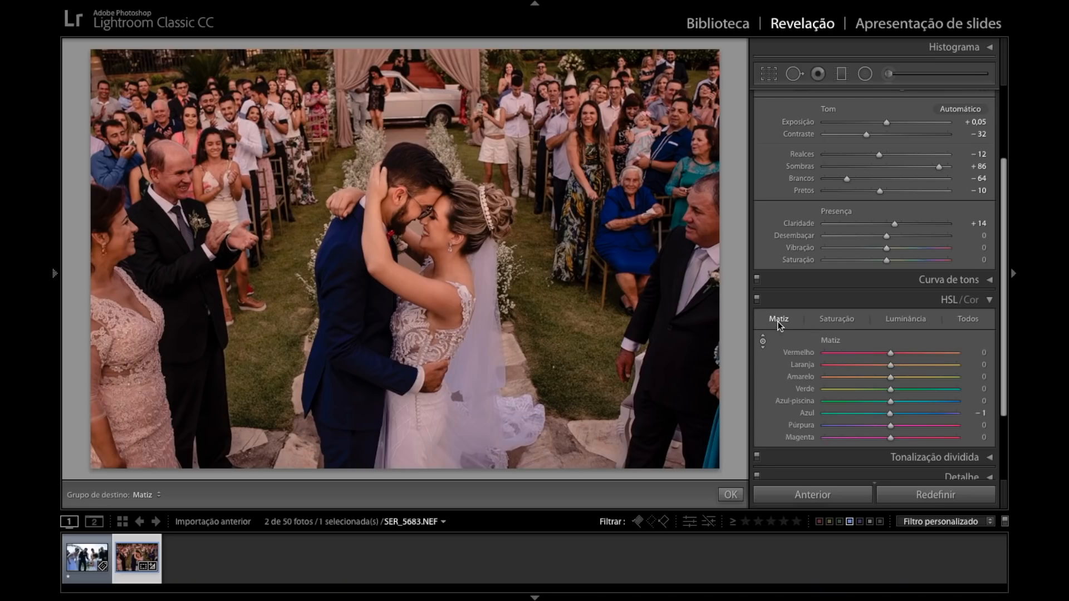
mouse_move(562, 339)
left_mouse_down()
mouse_move(561, 383)
mouse_move(562, 267)
mouse_move(562, 360)
left_mouse_up()
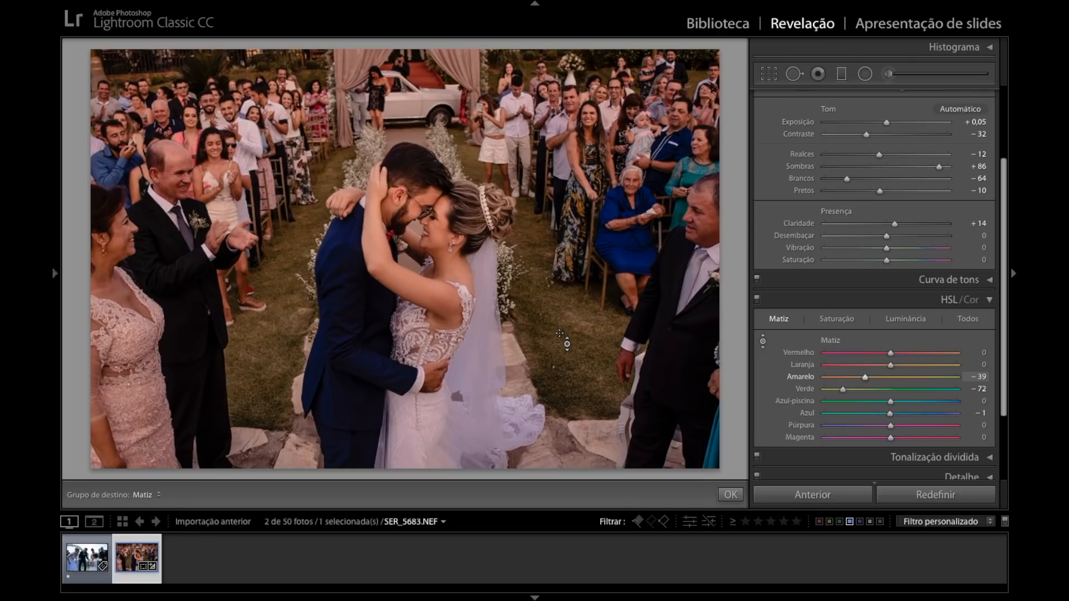
key("Return")
Toggle the HSL adjustments off and on to compare the photo with and without them.
left_click(757, 299)
left_click(757, 299)
left_click(757, 299)
left_click(758, 299)
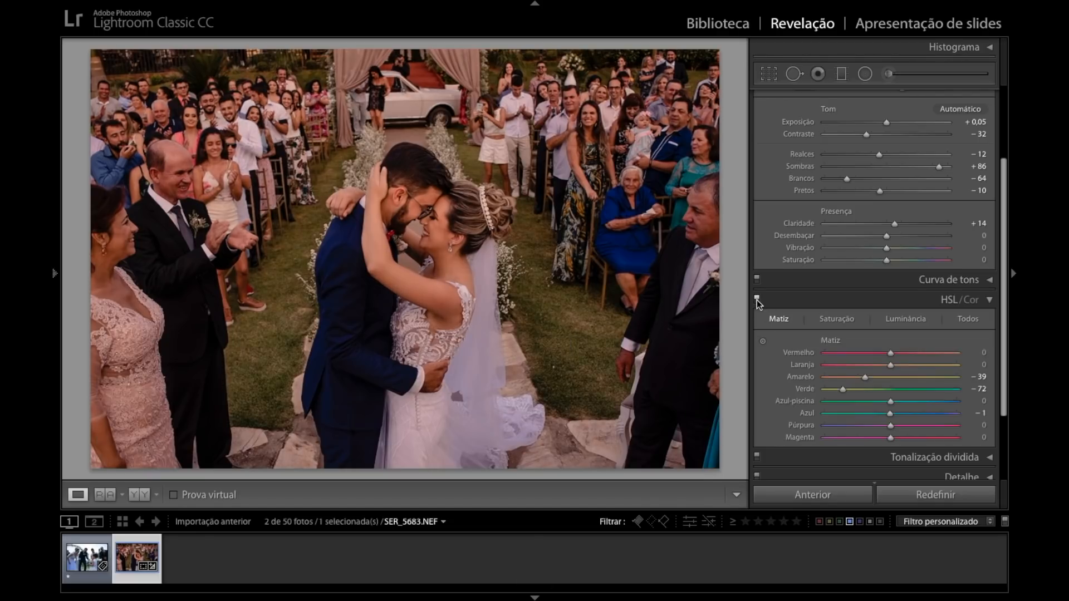
Set the photo's temperature to 7245 and check its exposure setting.
scroll(832, 273, "up", 4)
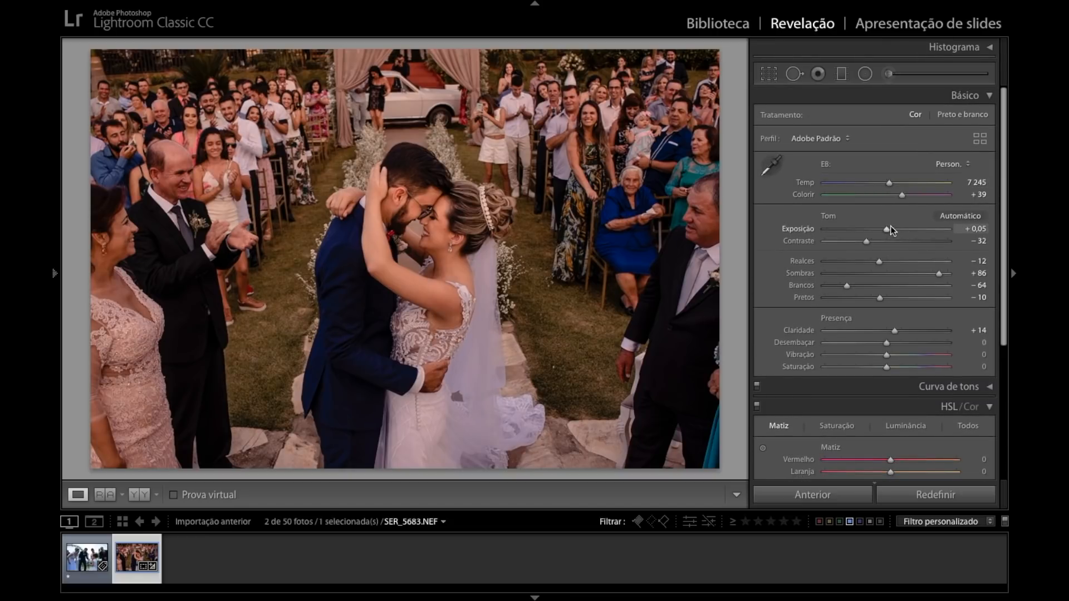
key("Down")
Copy the develop settings without local adjustments, spot removal or crop, and paste them onto the flower girl photo.
key("super+c")
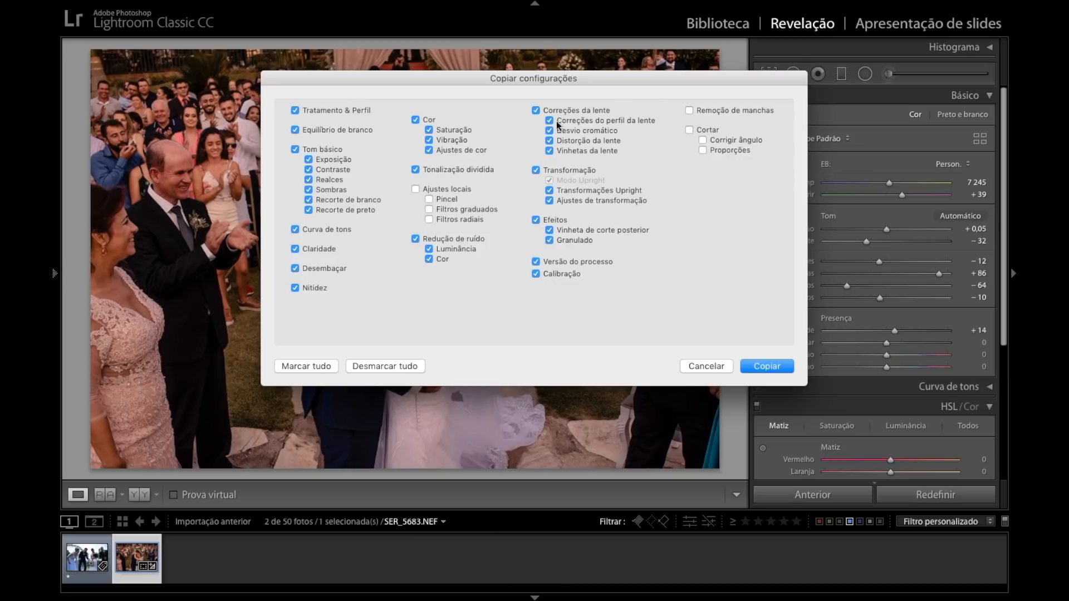
left_click_drag(561, 78, 564, 155)
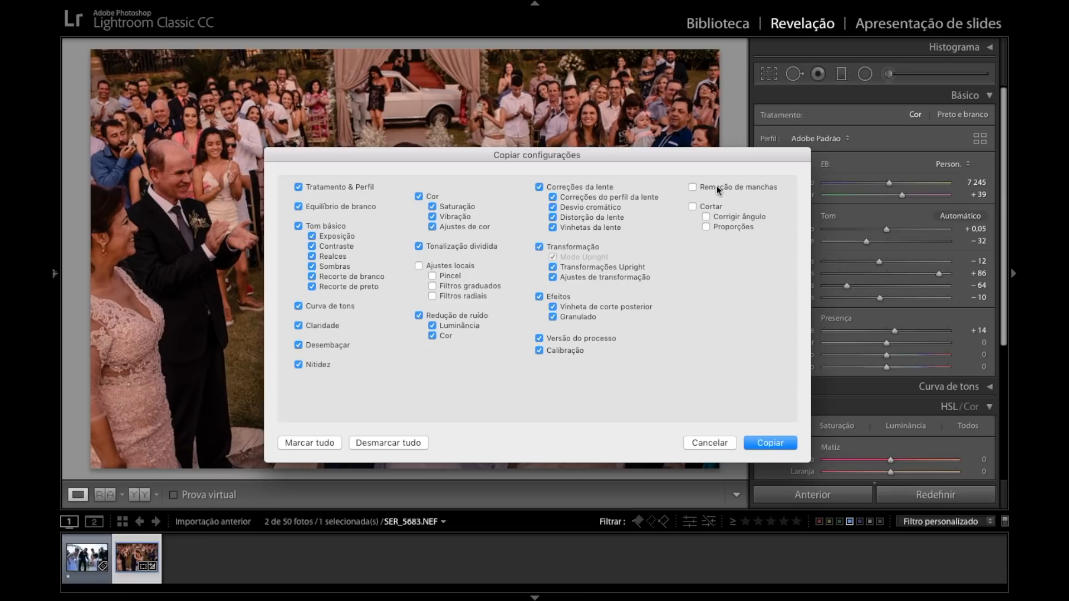
key("Return")
key("Left")
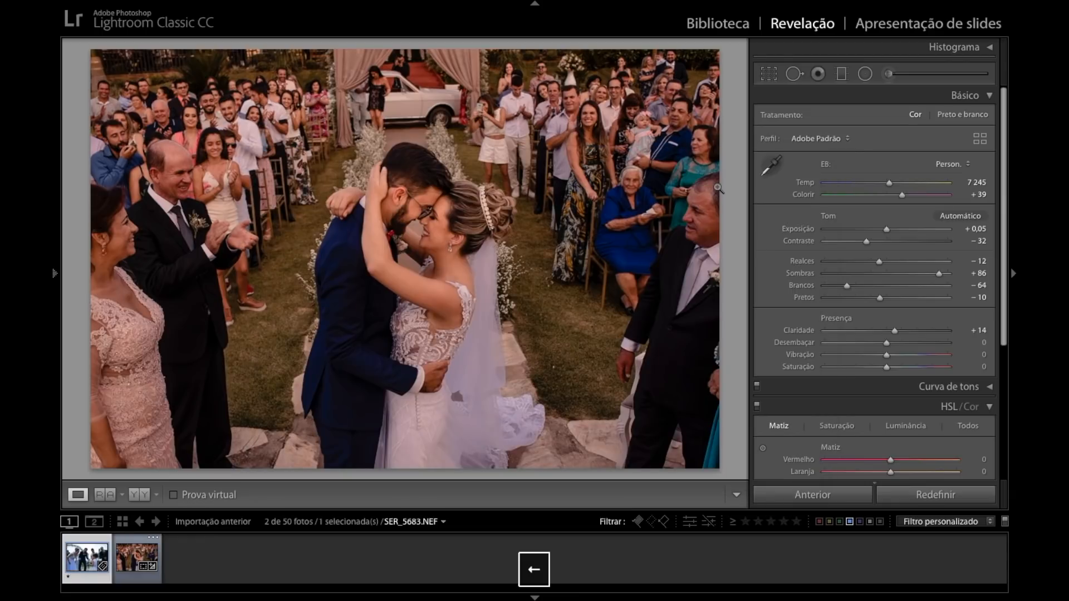
key("super+v")
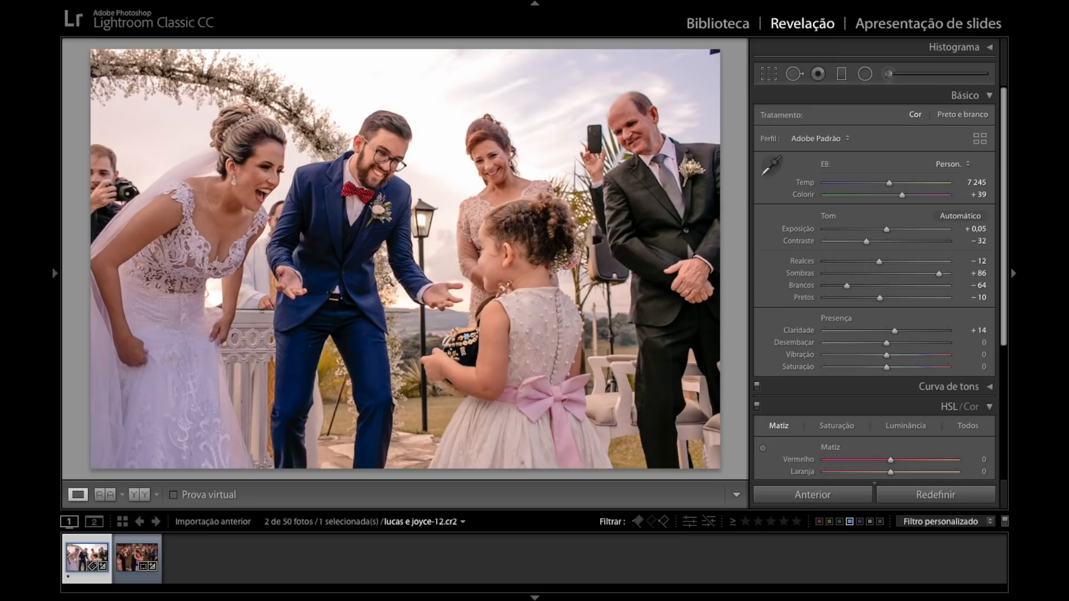
Compare the two edited wedding photos together in the Library's Survey view.
left_click(734, 28)
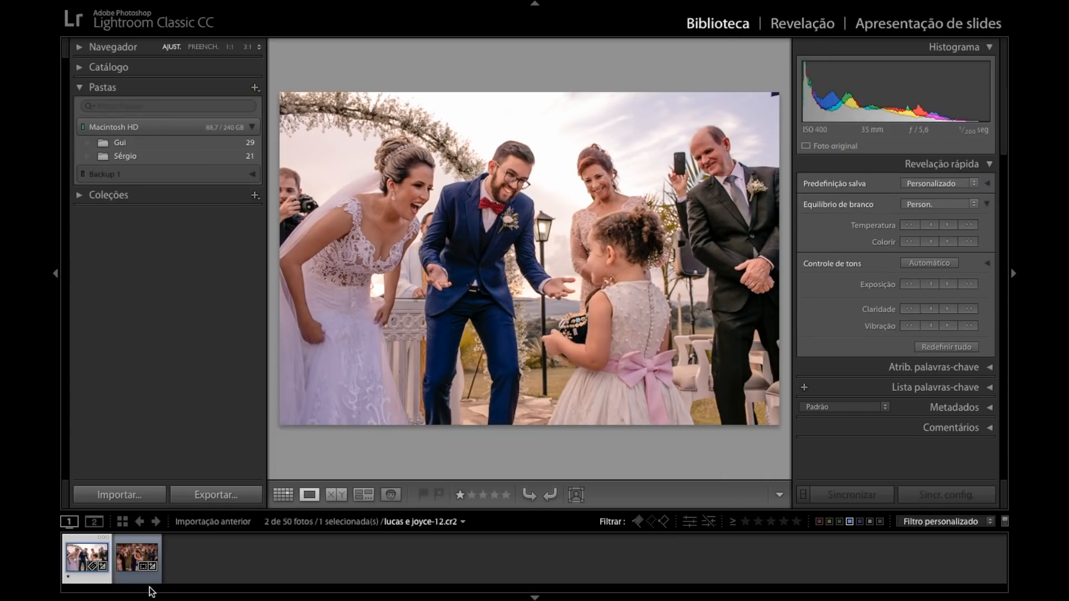
left_click(137, 559, "super")
left_click(364, 494)
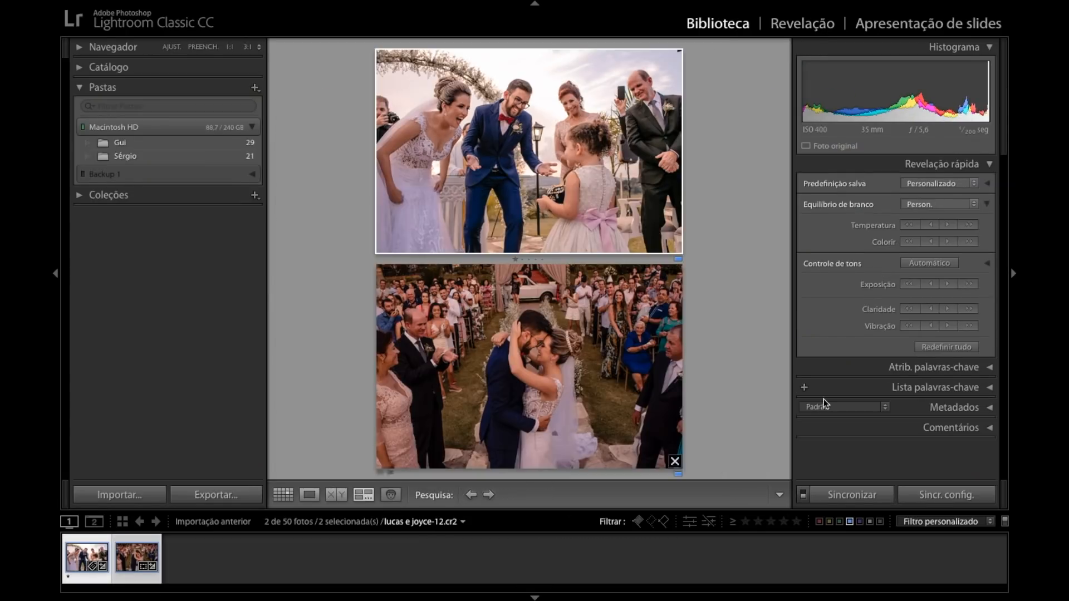
key("shift+f")
Make the flower girl photo active in Develop's Reference view and set the couple's photo as its reference.
left_click(809, 25)
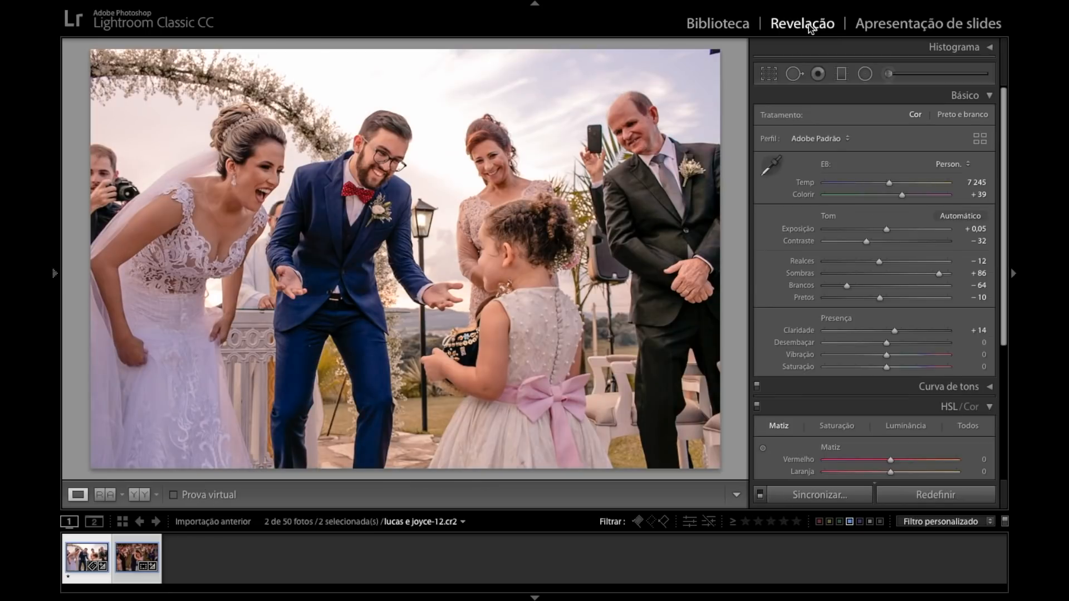
left_click(85, 561)
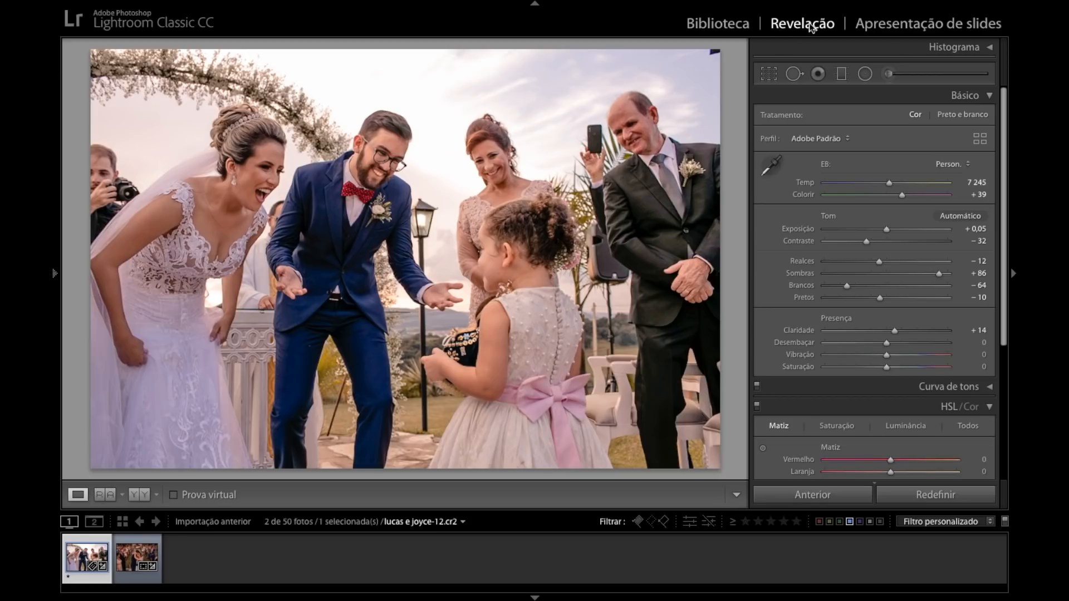
left_click(103, 494)
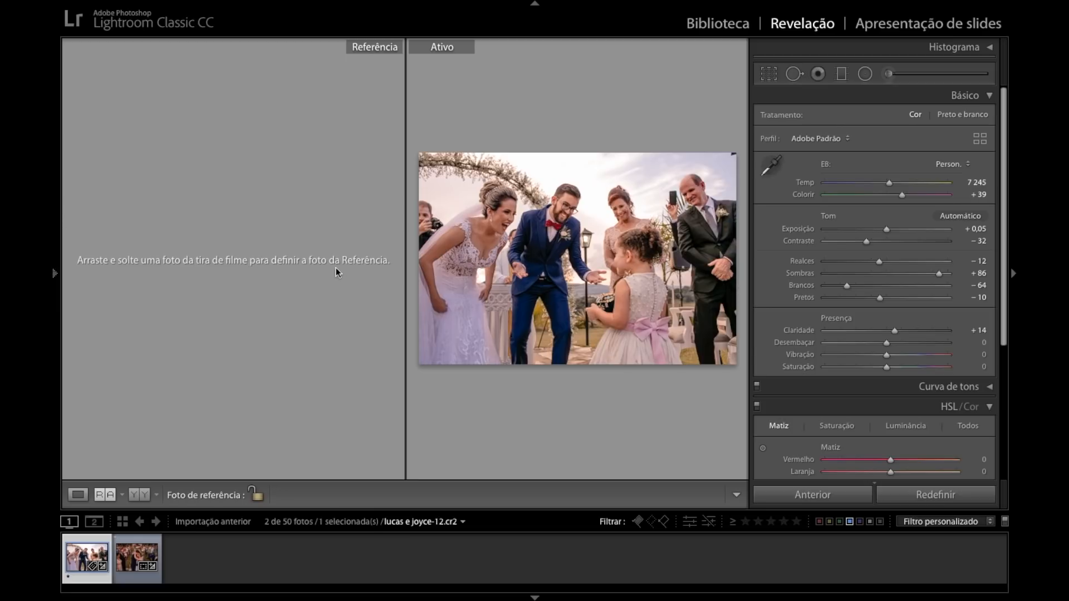
left_click_drag(128, 562, 210, 249)
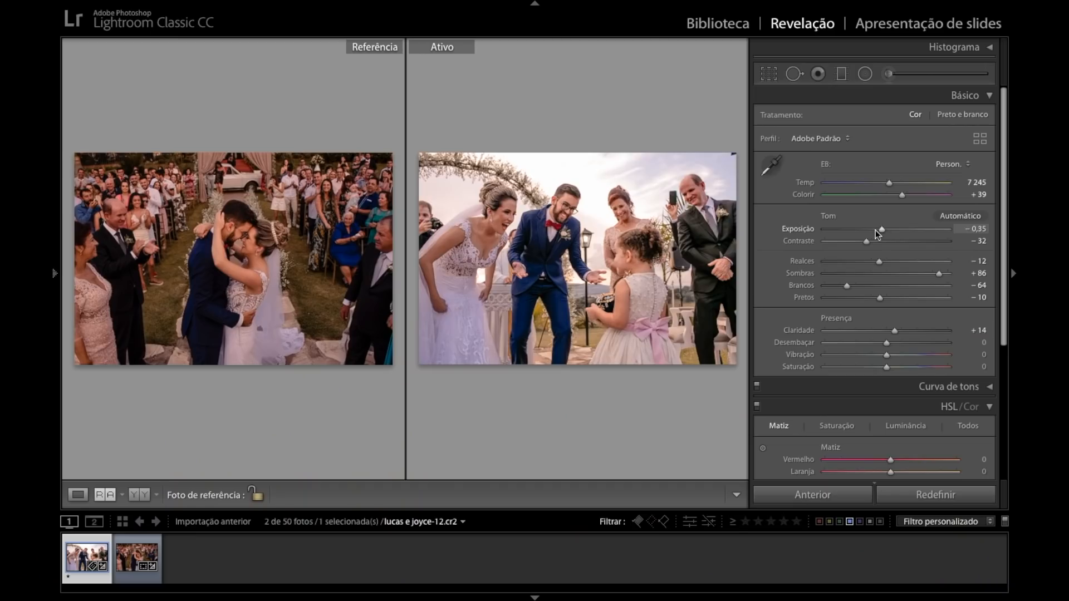
mouse_move(876, 229)
left_mouse_down()
mouse_move(892, 229)
mouse_move(866, 230)
mouse_move(897, 228)
mouse_move(857, 232)
left_mouse_up()
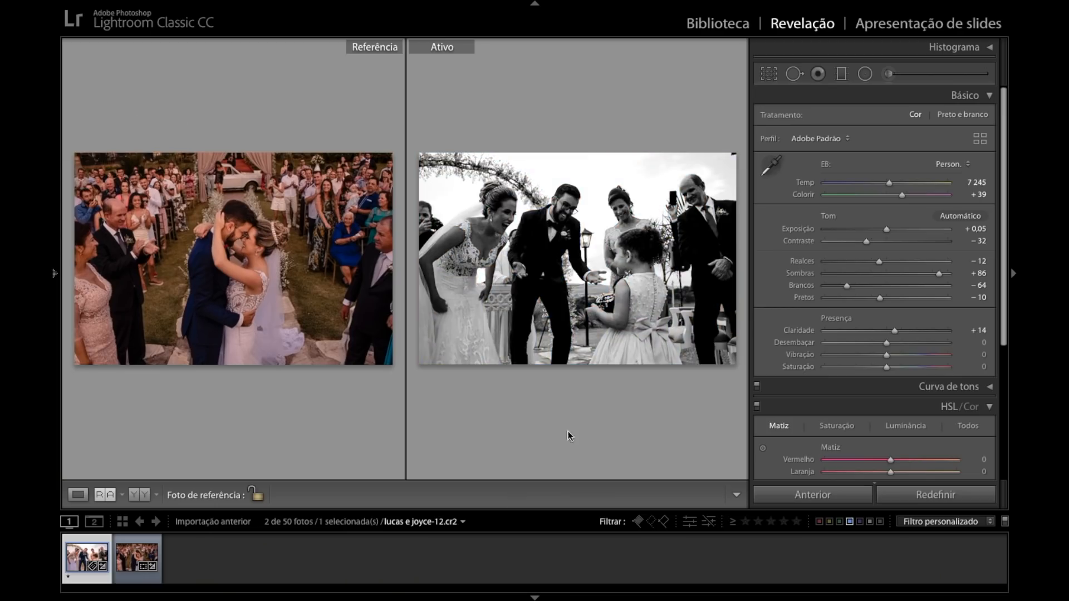
key("super+z")
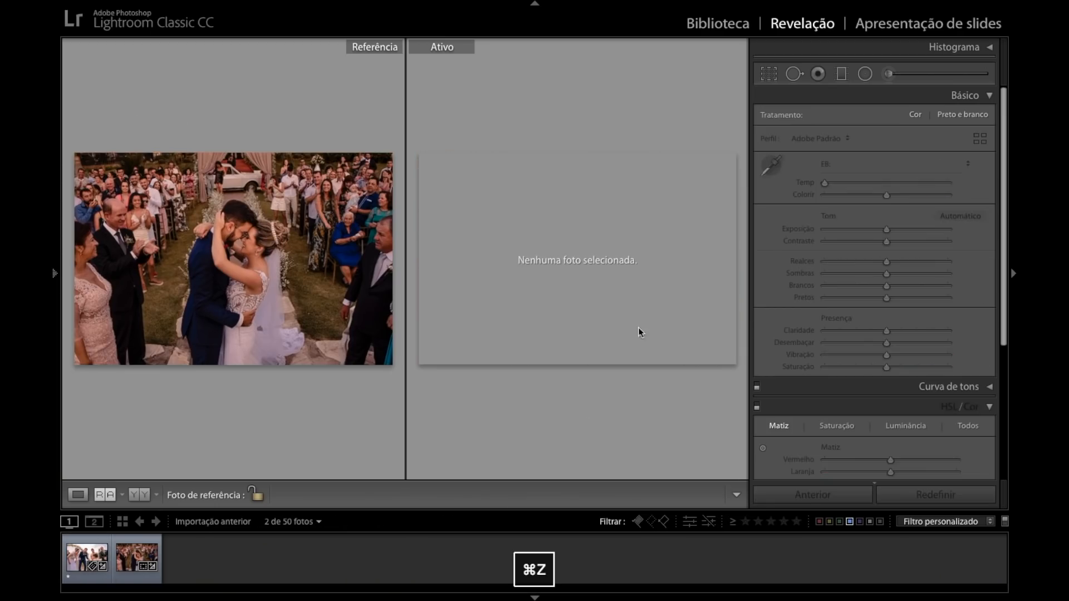
left_click(85, 557)
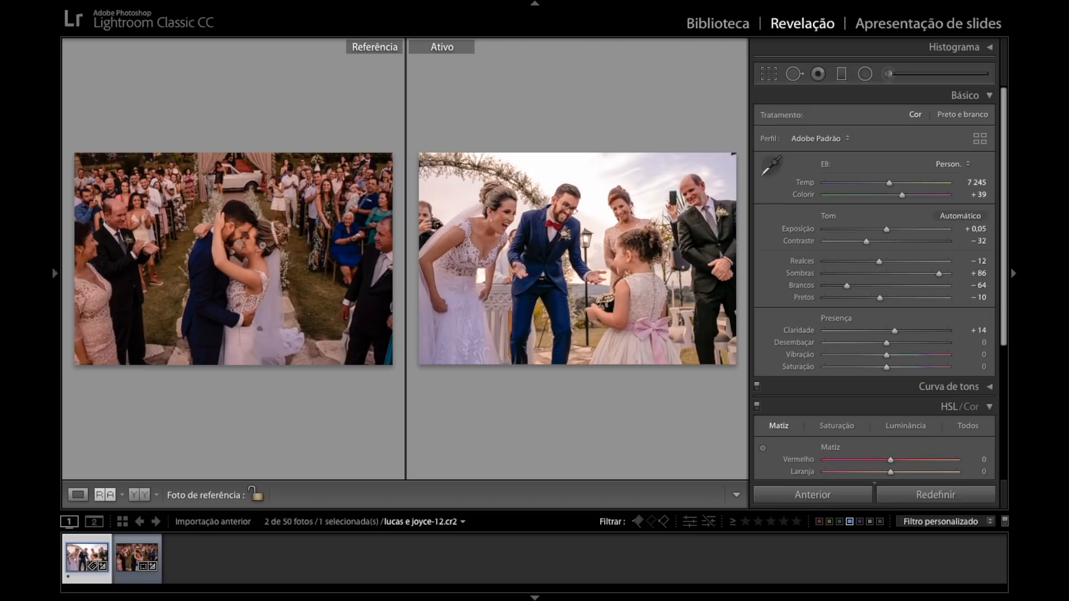
Reset the flower girl photo's shadows and raise them to +56 to match the reference photo.
double_click(803, 272)
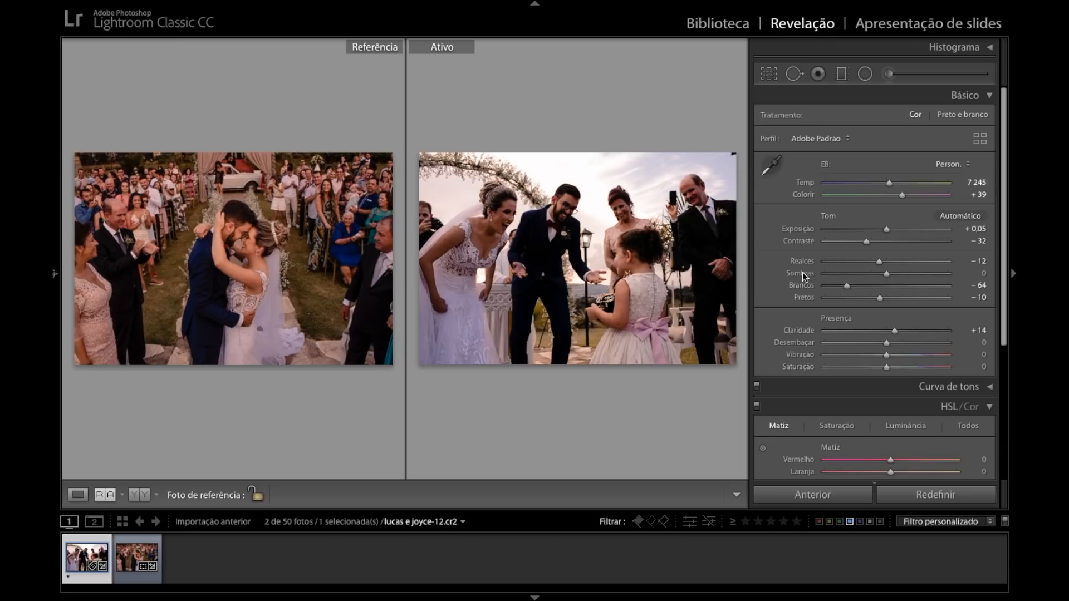
left_click_drag(888, 278, 921, 273)
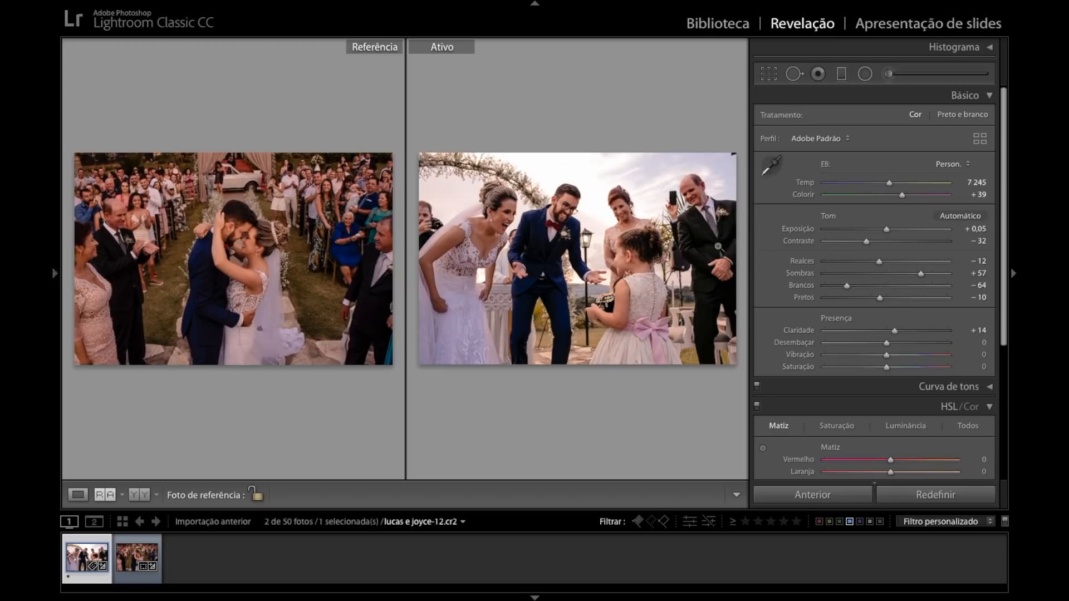
mouse_move(920, 273)
left_mouse_down()
mouse_move(949, 274)
mouse_move(922, 278)
left_mouse_up()
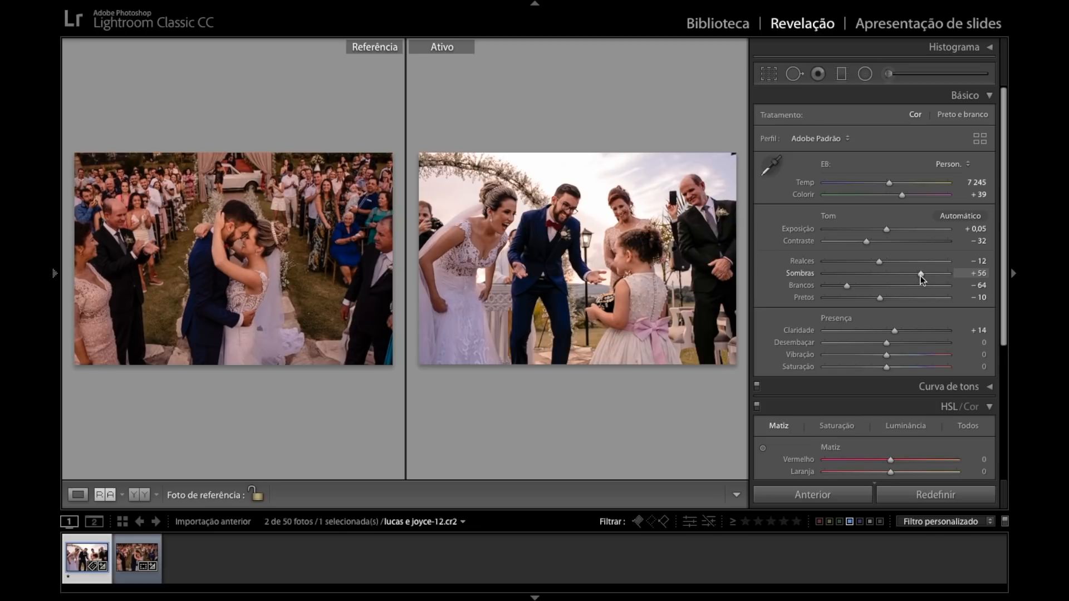
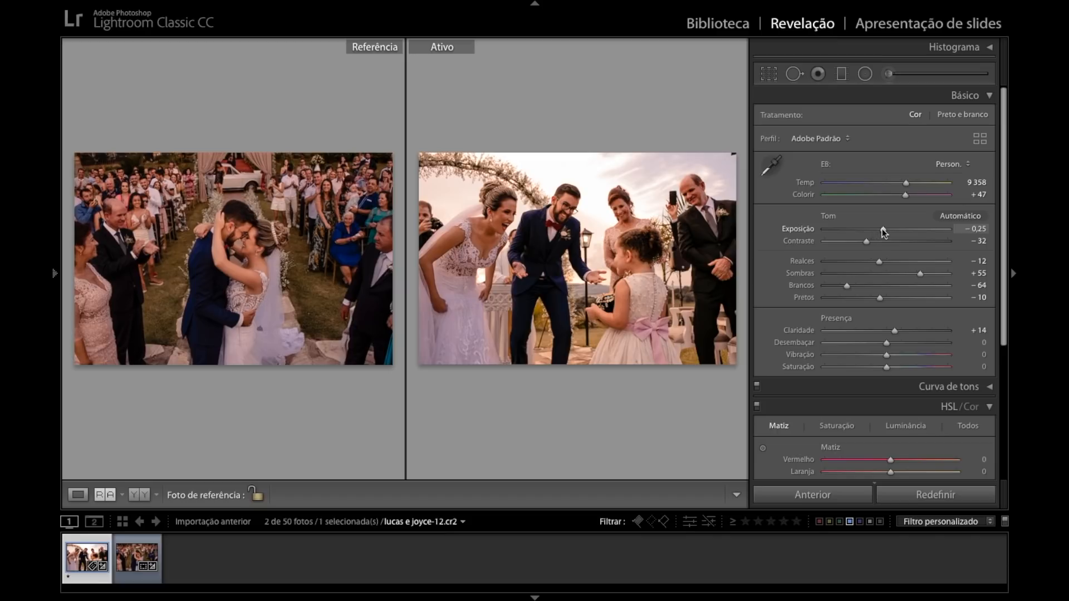
Set the flower girl photo's exposure to -0,45, shadows to +64 and whites to -71.
left_click_drag(847, 285, 842, 285)
key("Down")
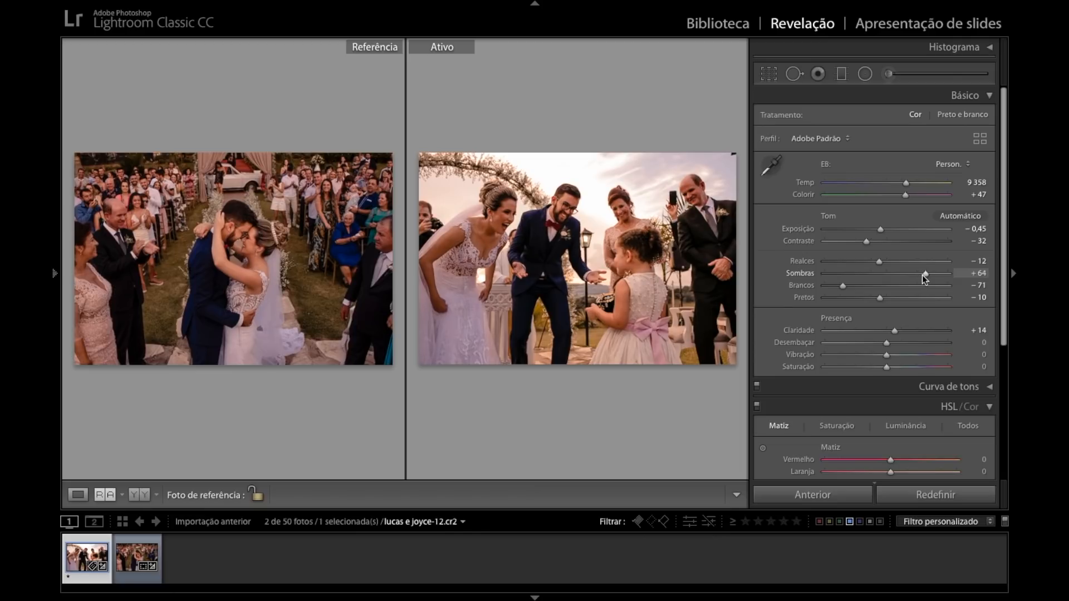
Add a series of inverted radial filters with exposure 0,16 over the people's faces and bodies and the bride's dress.
left_click(865, 74)
left_click_drag(488, 236, 532, 280)
left_click_drag(431, 307, 473, 350)
mouse_move(506, 301)
left_mouse_down()
mouse_move(557, 343)
mouse_move(457, 294)
mouse_move(562, 335)
mouse_move(460, 314)
left_mouse_up()
left_click_drag(530, 269, 588, 346)
left_click_drag(556, 284, 469, 306)
left_click_drag(557, 215, 585, 254)
left_click_drag(620, 197, 687, 252)
left_click_drag(549, 282, 597, 350)
left_click_drag(582, 186, 659, 241)
left_click_drag(692, 181, 738, 221)
mouse_move(620, 232)
left_mouse_down()
mouse_move(627, 251)
mouse_move(692, 194)
left_mouse_up()
mouse_move(508, 236)
left_mouse_down()
mouse_move(530, 271)
mouse_move(530, 186)
mouse_move(504, 209)
mouse_move(541, 158)
mouse_move(561, 167)
mouse_move(534, 207)
left_mouse_up()
left_click_drag(449, 297, 498, 339)
left_click_drag(474, 296, 463, 285)
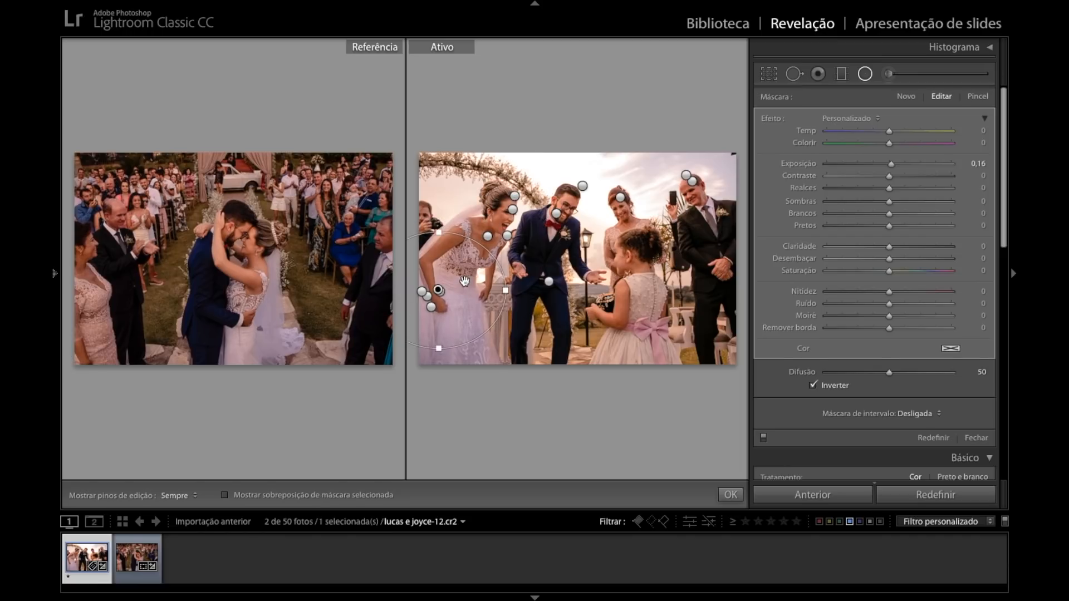
key("Return")
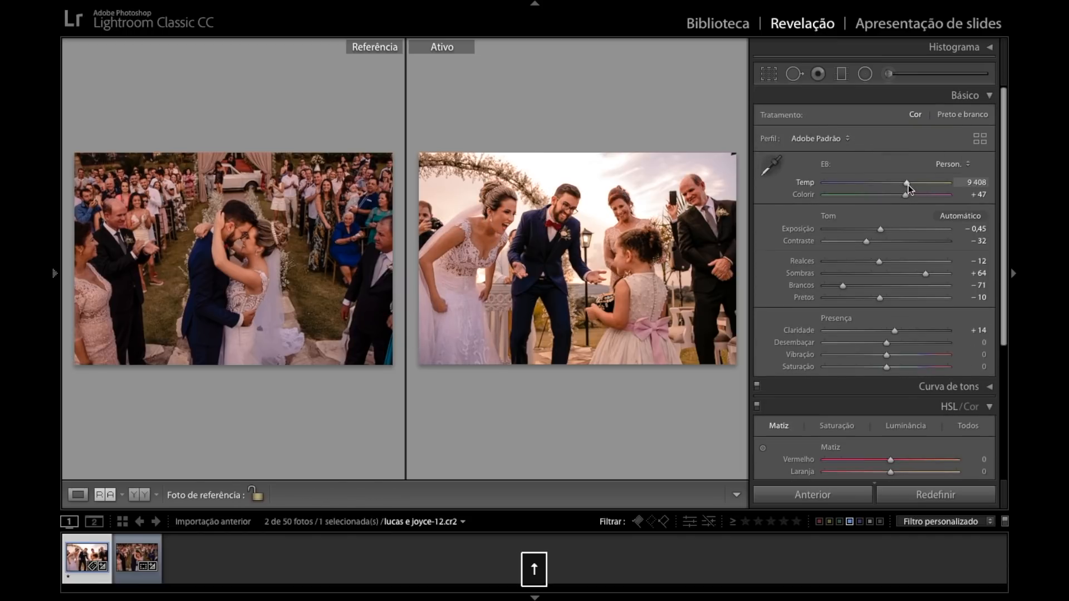
Set the flower girl photo's temperature to 9 408, tint to +42, contrast to -30 and blacks to -16.
left_click(909, 185)
key("Down")
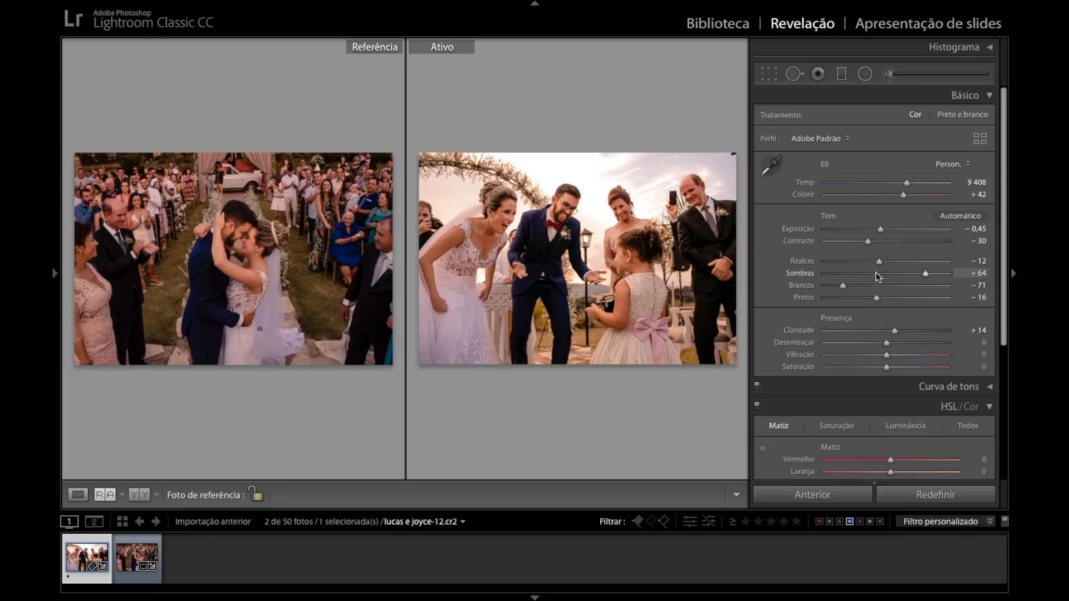
Reduce the purple saturation in the HSL adjustments to -25.
scroll(875, 273, "down", 2)
scroll(878, 278, "down", 4)
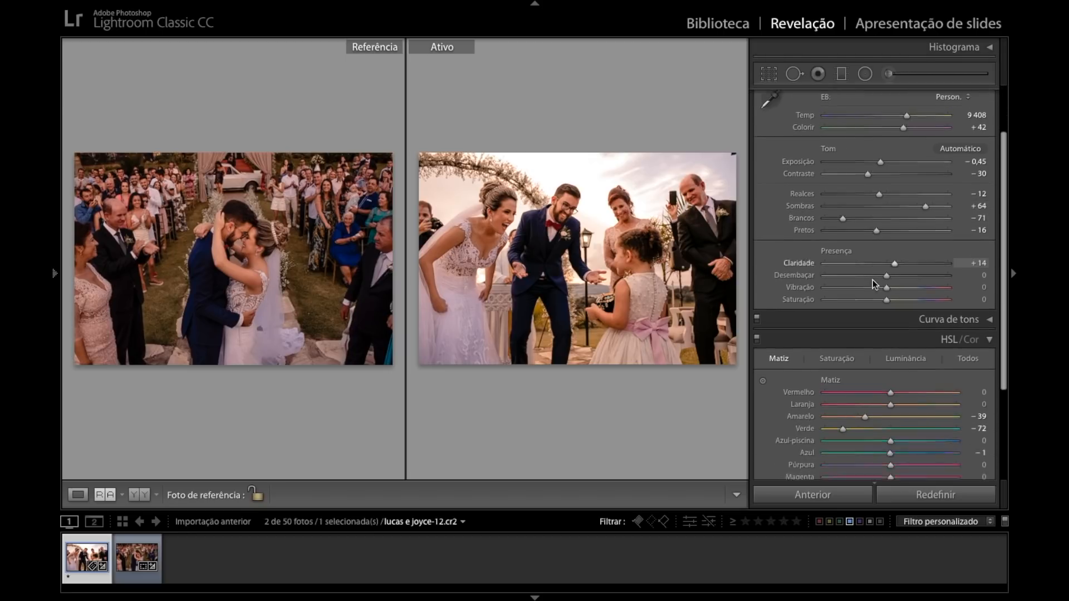
left_click(837, 299)
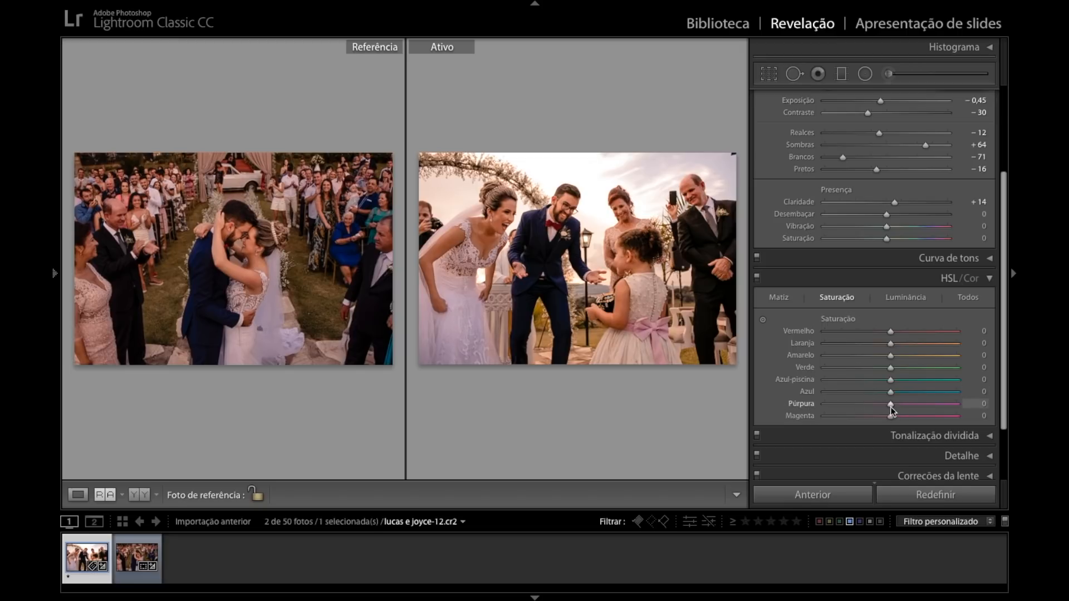
left_click_drag(890, 405, 871, 406)
left_click_drag(872, 404, 987, 411)
left_click_drag(938, 406, 875, 408)
key("Return")
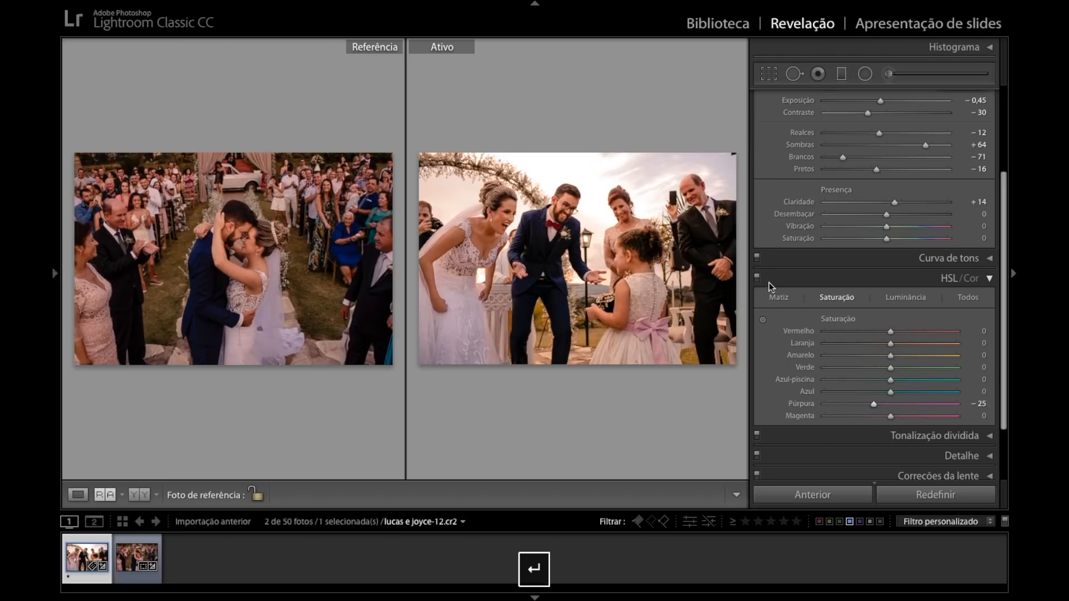
Set the flower girl photo's temperature to 9 071, exposure to -0,55 and contrast to -34.
scroll(916, 276, "up", 5)
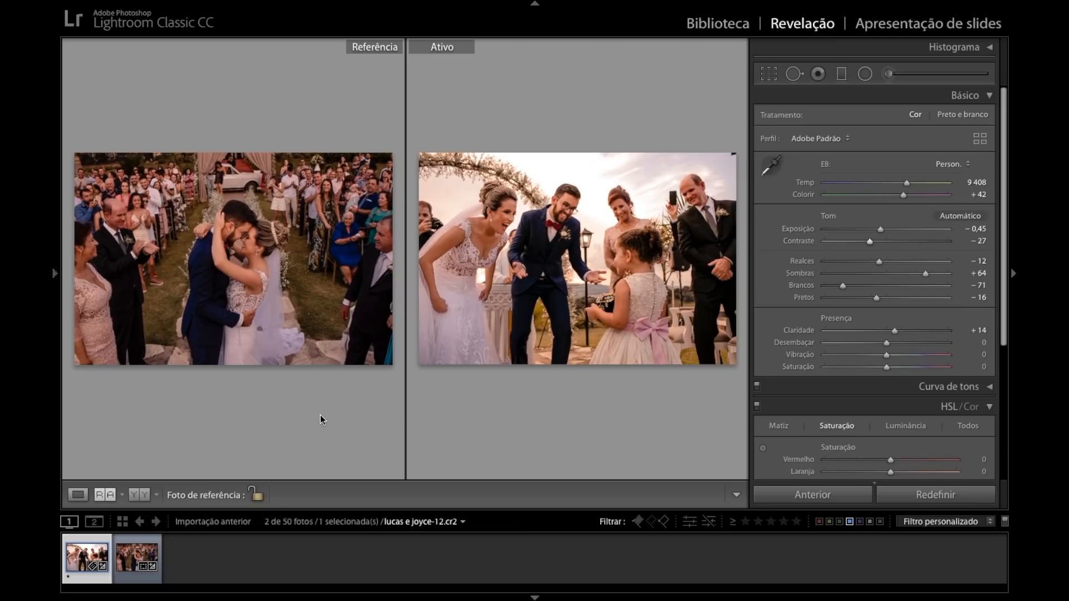
key("Down")
left_click_drag(906, 183, 905, 184)
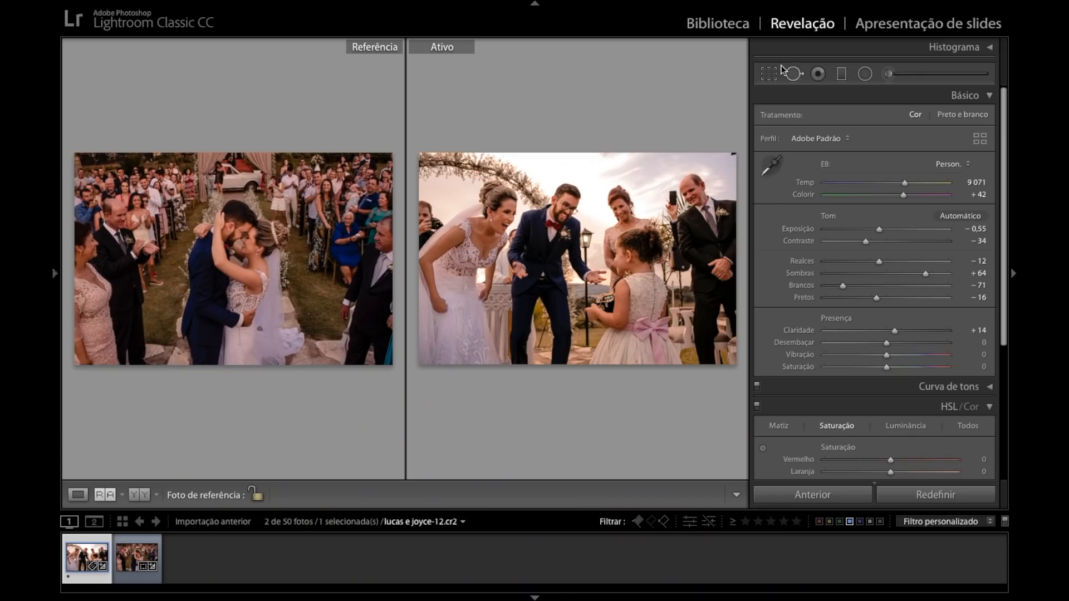
Crop the flower girl photo with its original aspect ratio locked, trimming the photographer's side and the dark upper corner.
left_click(768, 82)
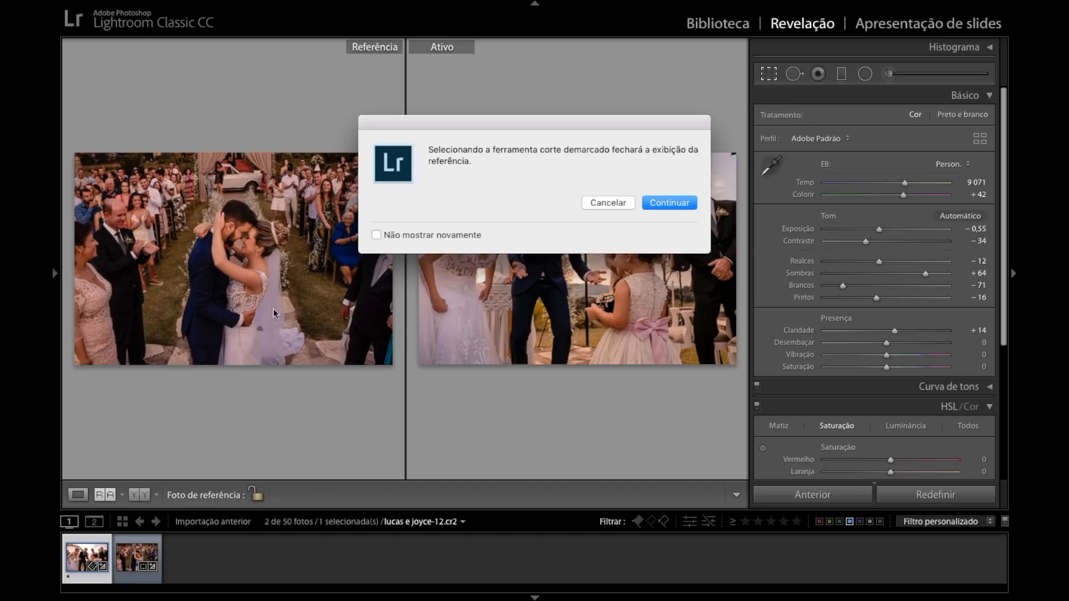
left_click(673, 202)
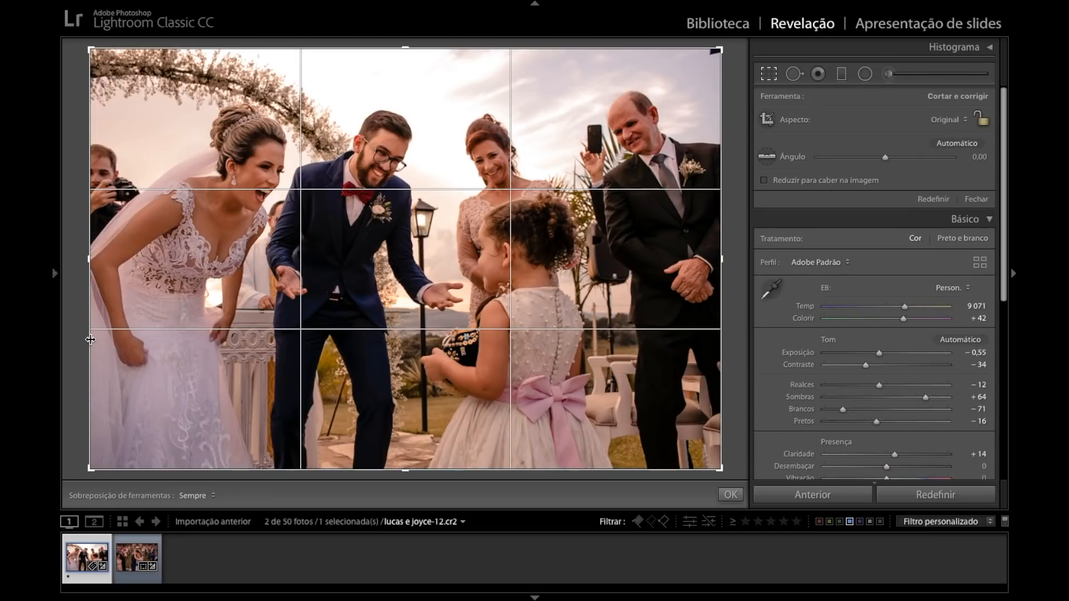
left_click(983, 119)
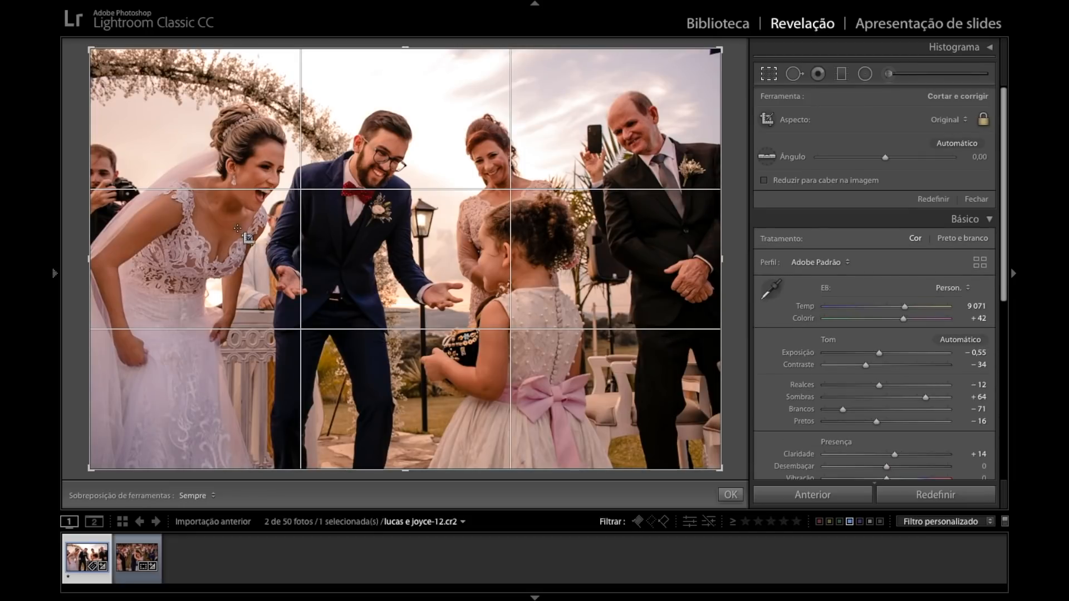
left_click_drag(83, 271, 103, 267)
left_click_drag(701, 149, 700, 143)
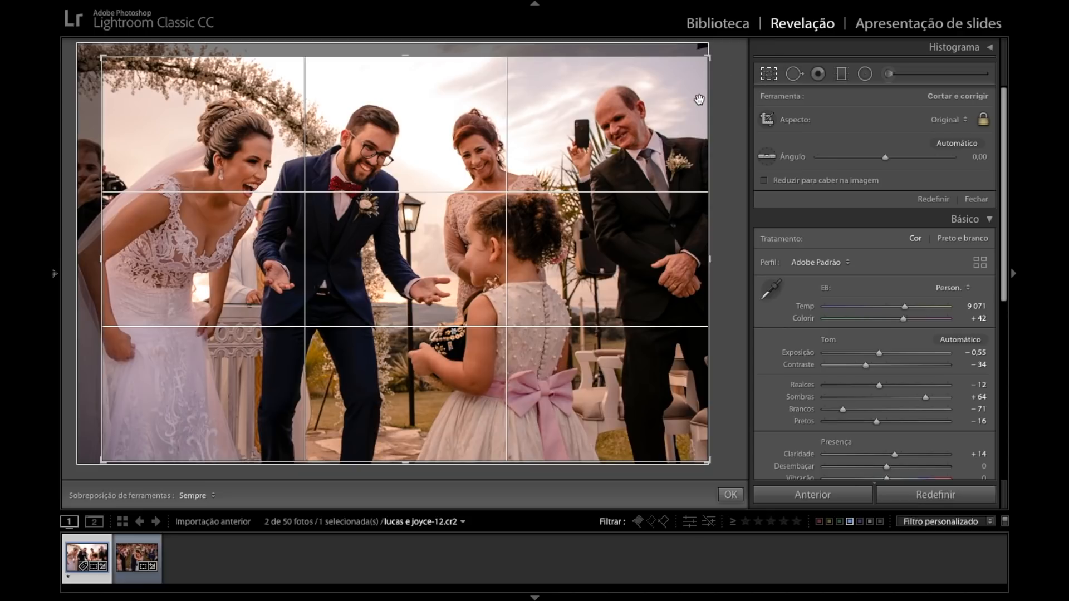
left_click_drag(709, 57, 704, 59)
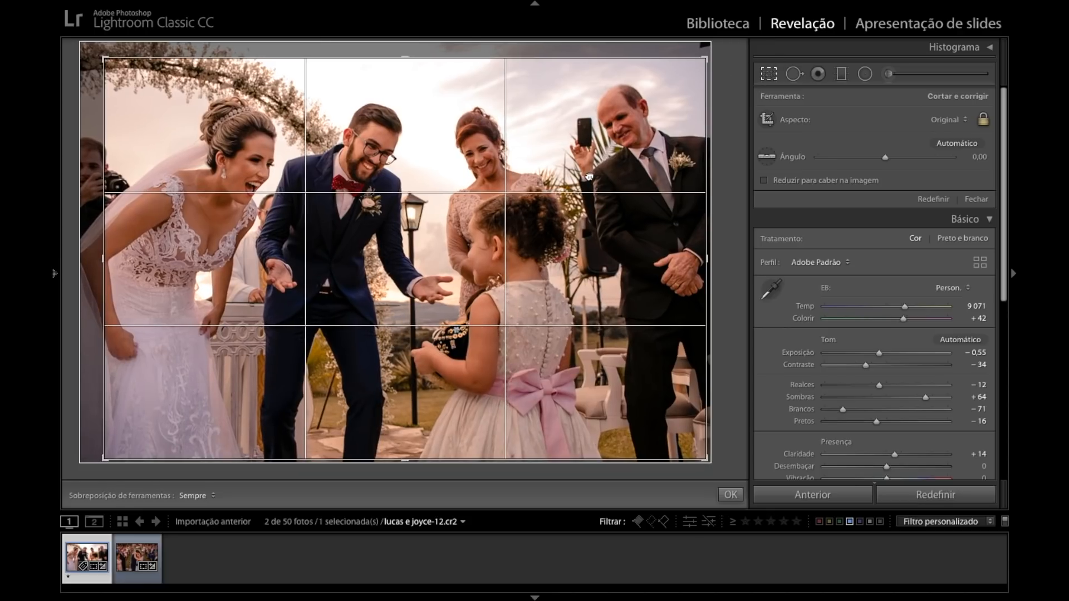
double_click(589, 177)
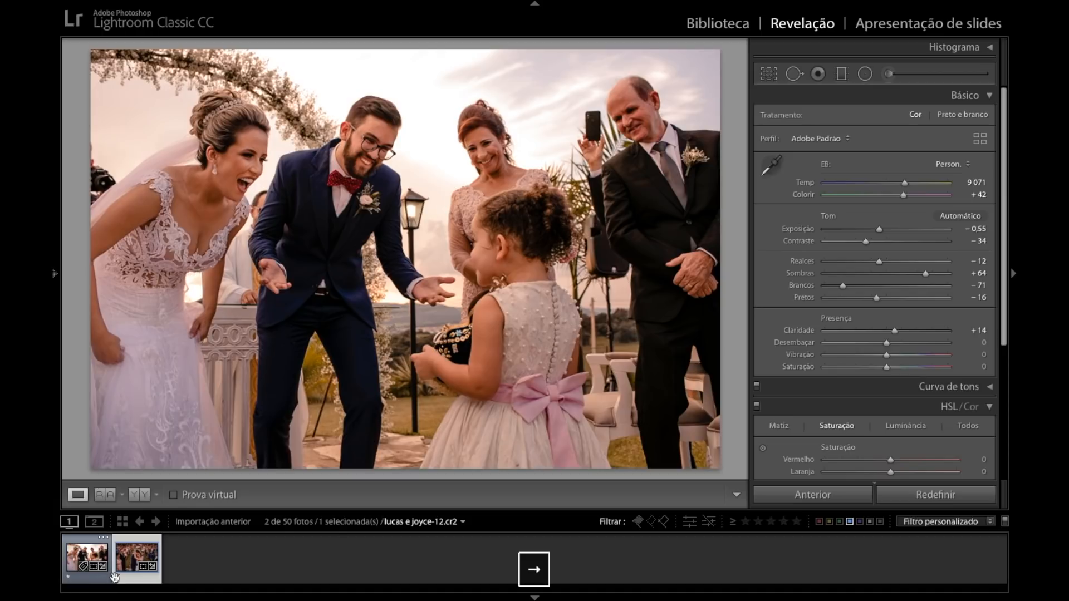
Compare the flower girl photo and the couple's photo by switching between them in the single-photo Develop view.
left_click(121, 572)
key("Left")
key("Right")
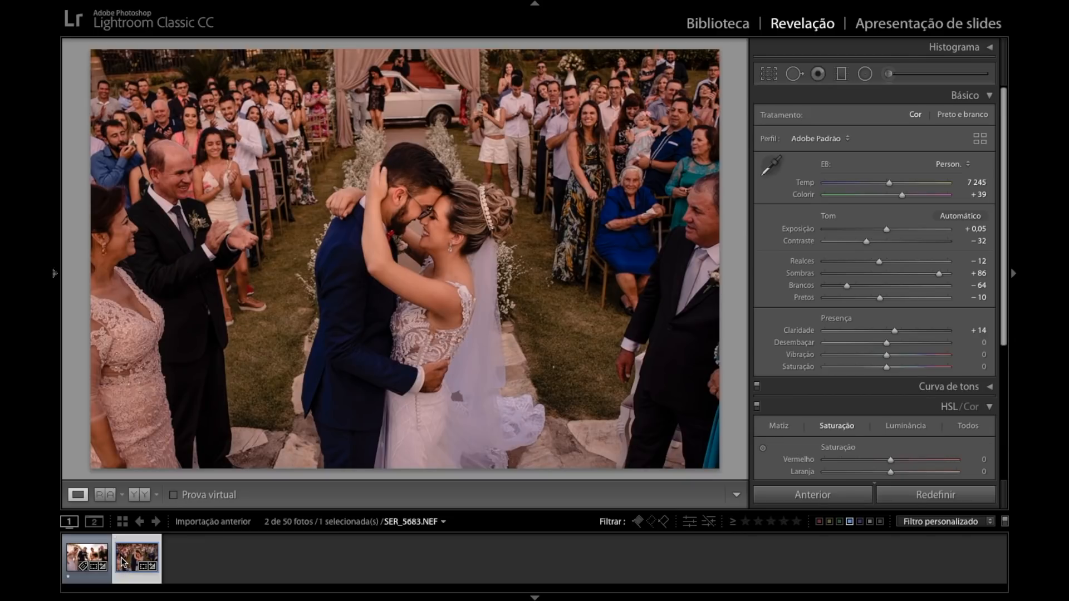
key("Left")
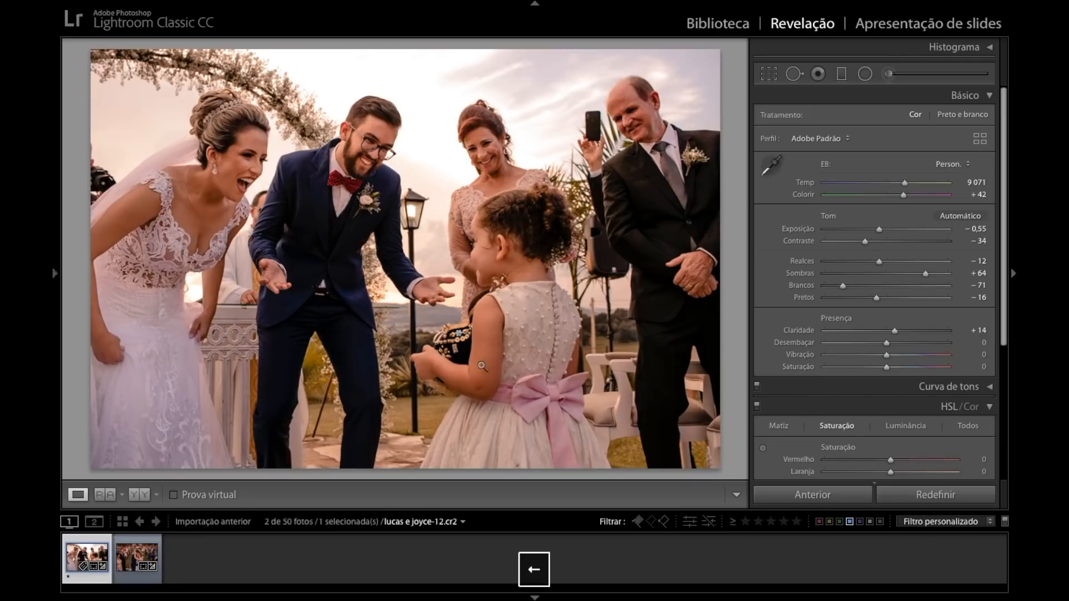
key("Right")
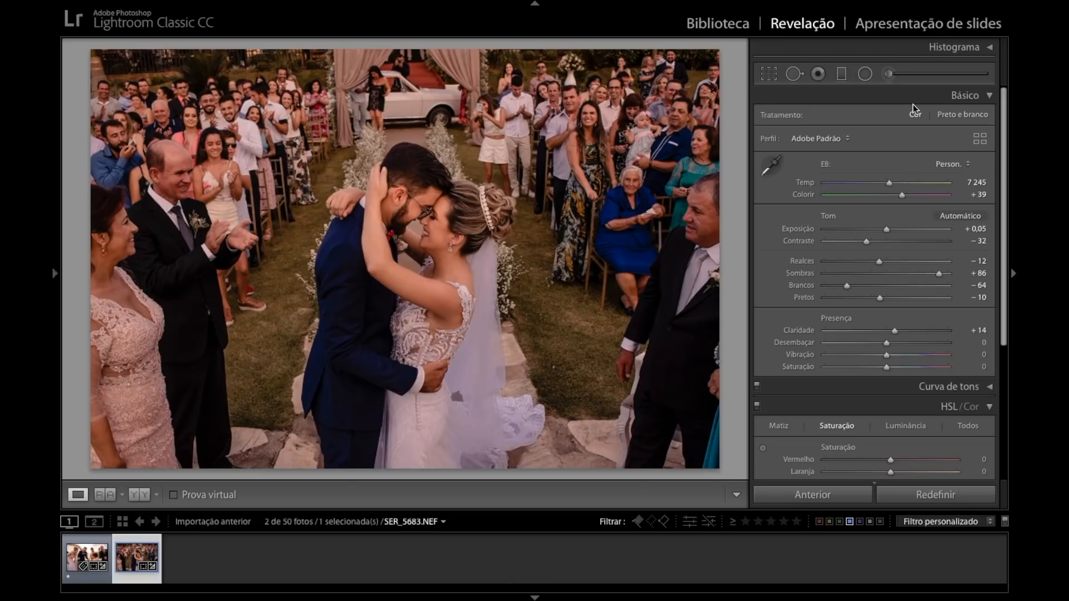
key("Left")
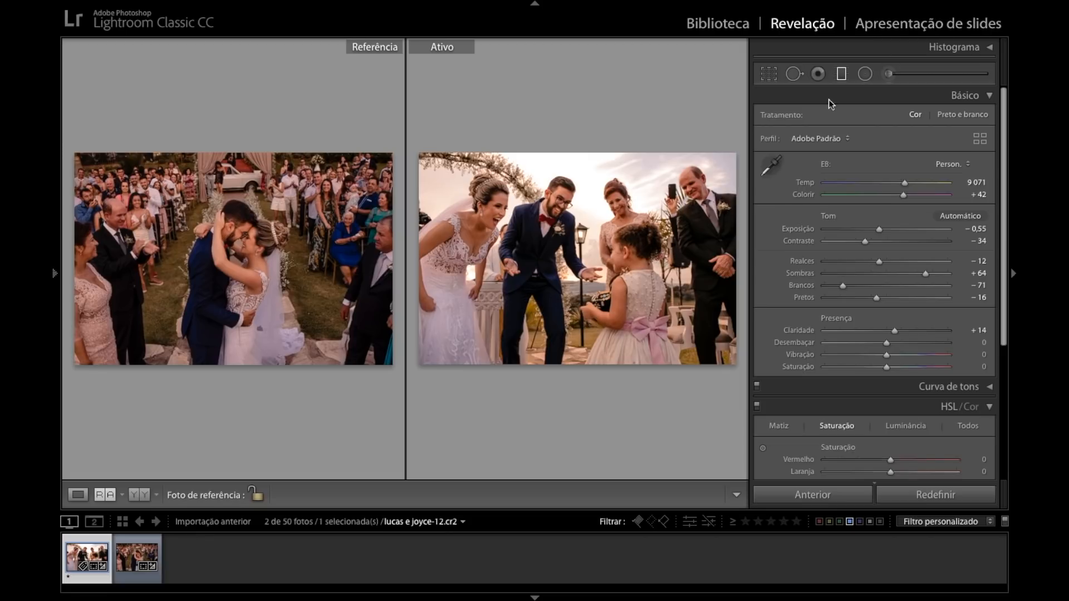
Add a slanted graduated filter over the lower part of the flower girl photo with exposure -0,88 and saturation -16.
left_click(841, 75)
left_click_drag(586, 330, 615, 204)
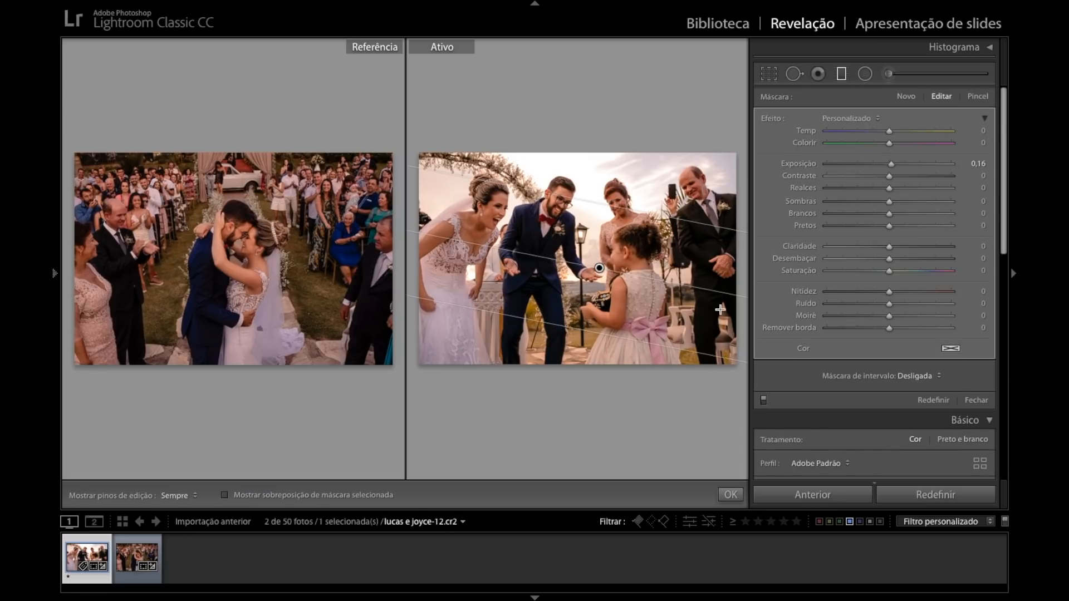
double_click(778, 120)
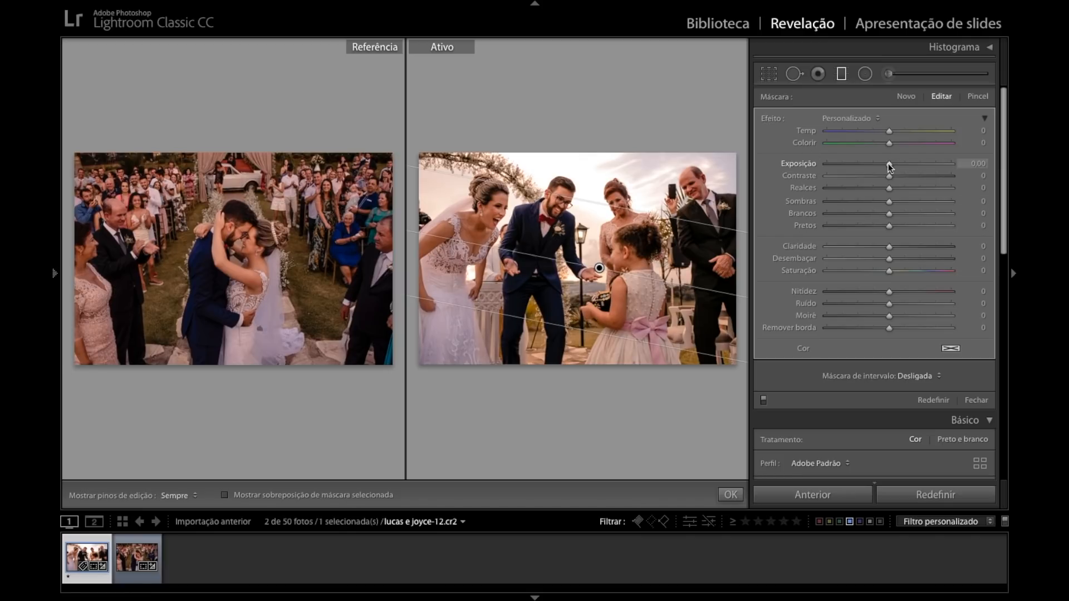
left_click_drag(890, 165, 881, 165)
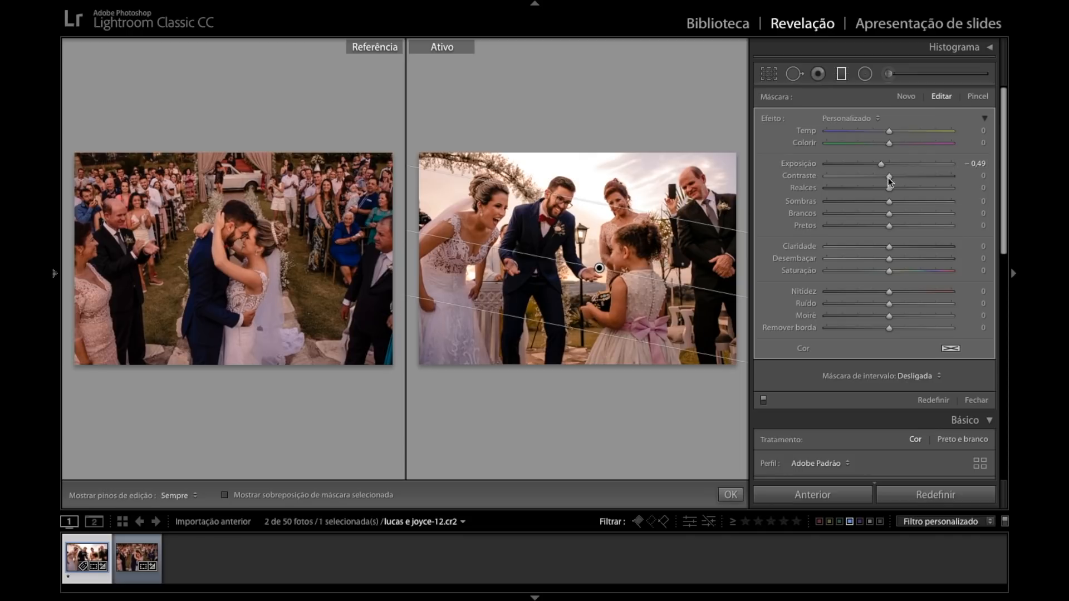
left_click_drag(880, 165, 875, 165)
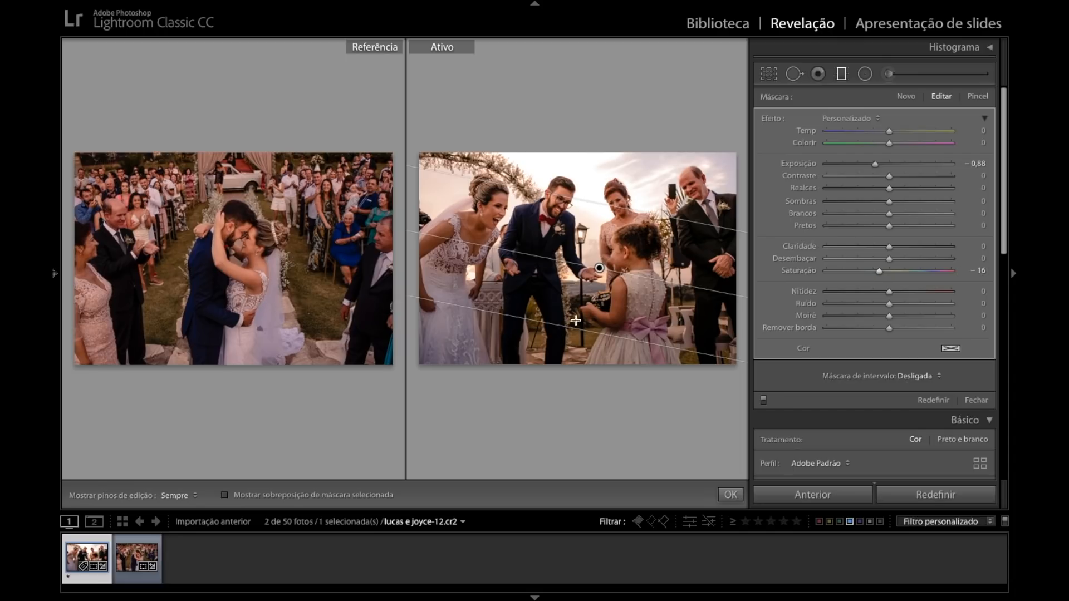
mouse_move(600, 268)
left_mouse_down()
mouse_move(572, 458)
mouse_move(615, 262)
left_mouse_up()
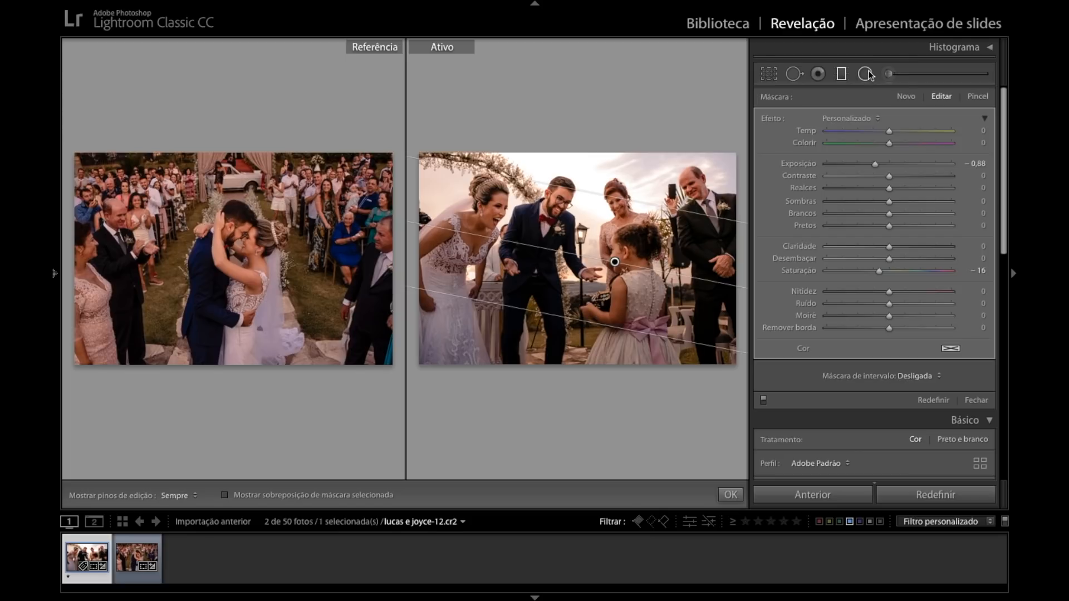
Restrict the graduated filter with a Color range mask sampled from the grass beside the flower girl's dress.
left_click(917, 382)
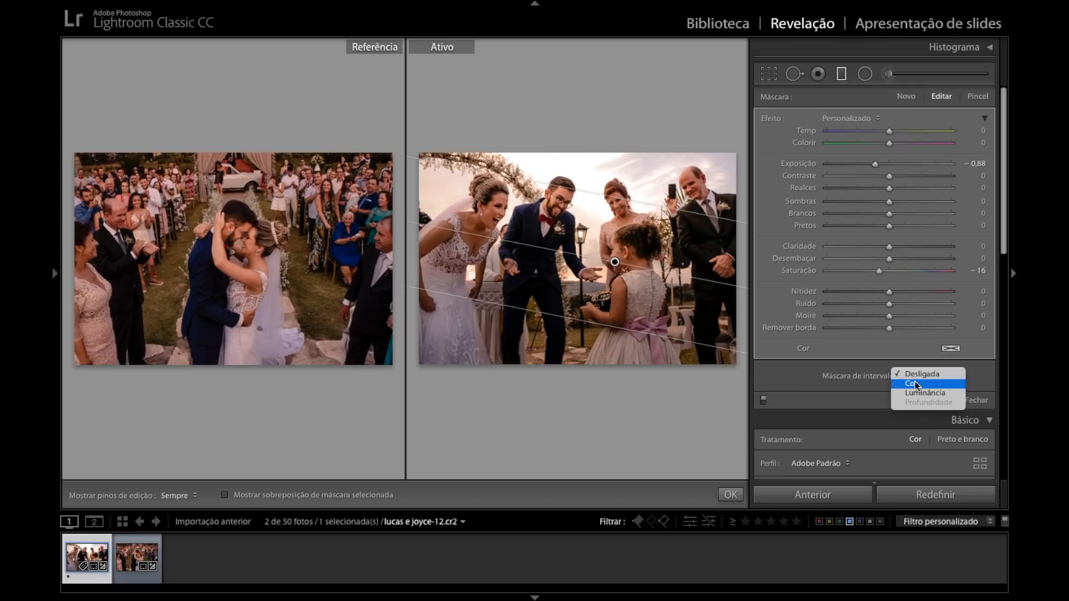
left_click(915, 383)
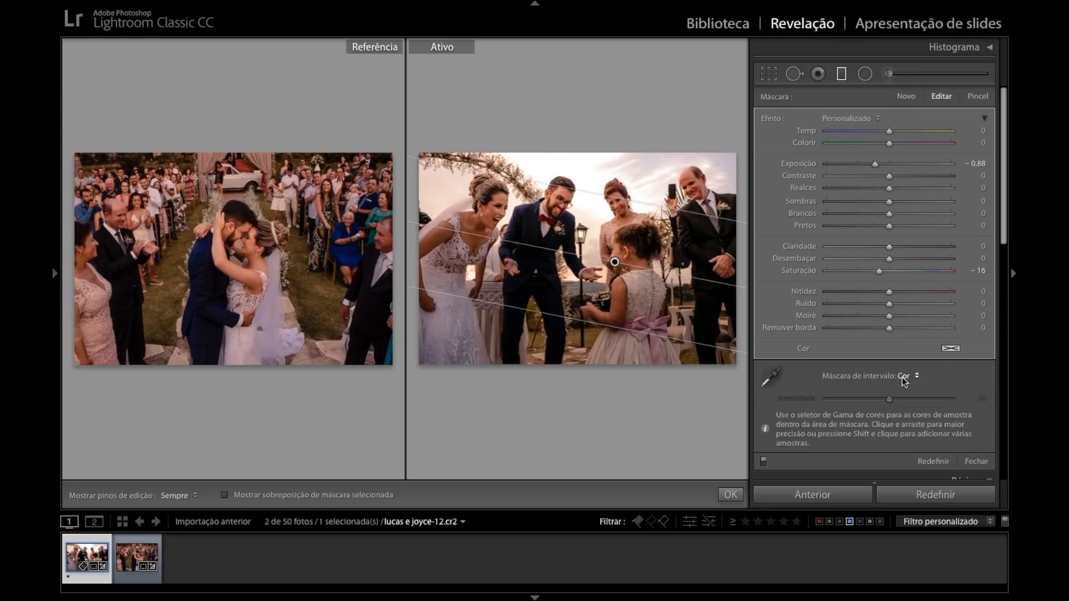
left_click(773, 380)
left_click_drag(587, 334, 594, 342)
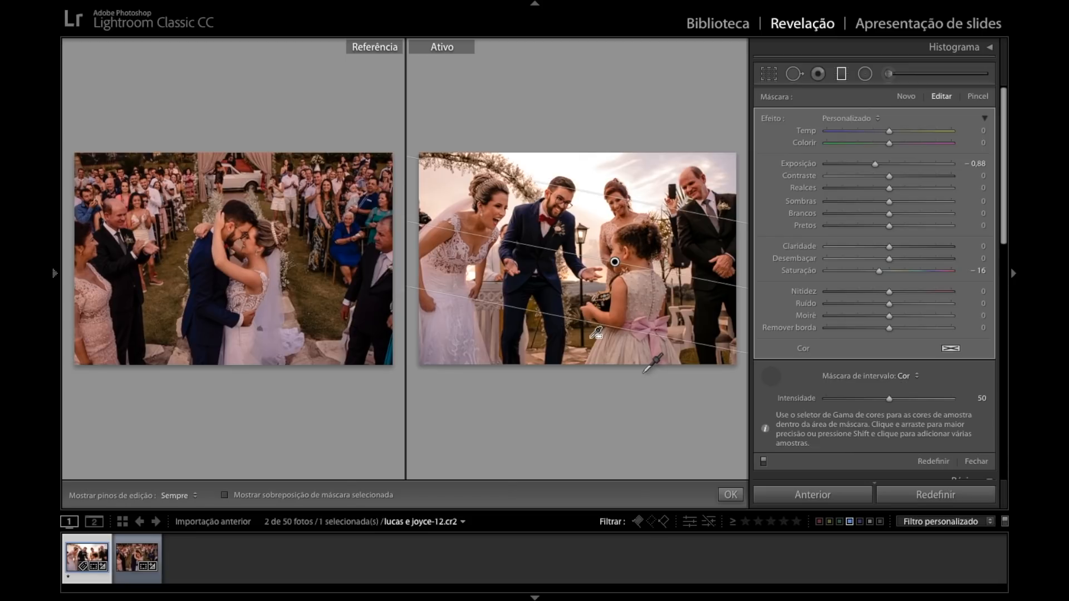
key("o")
key("o")
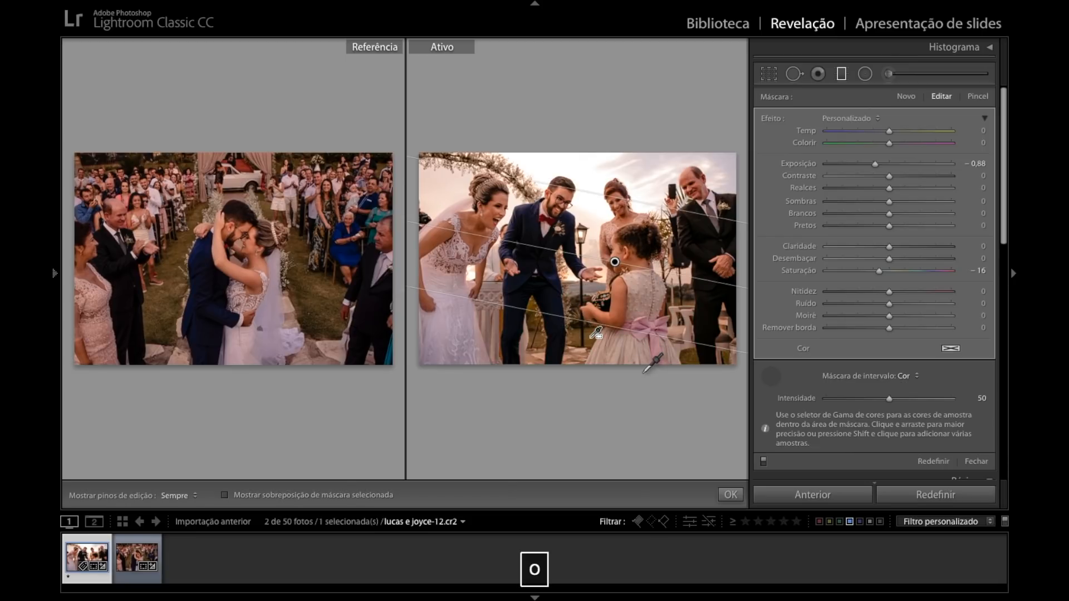
key("Return")
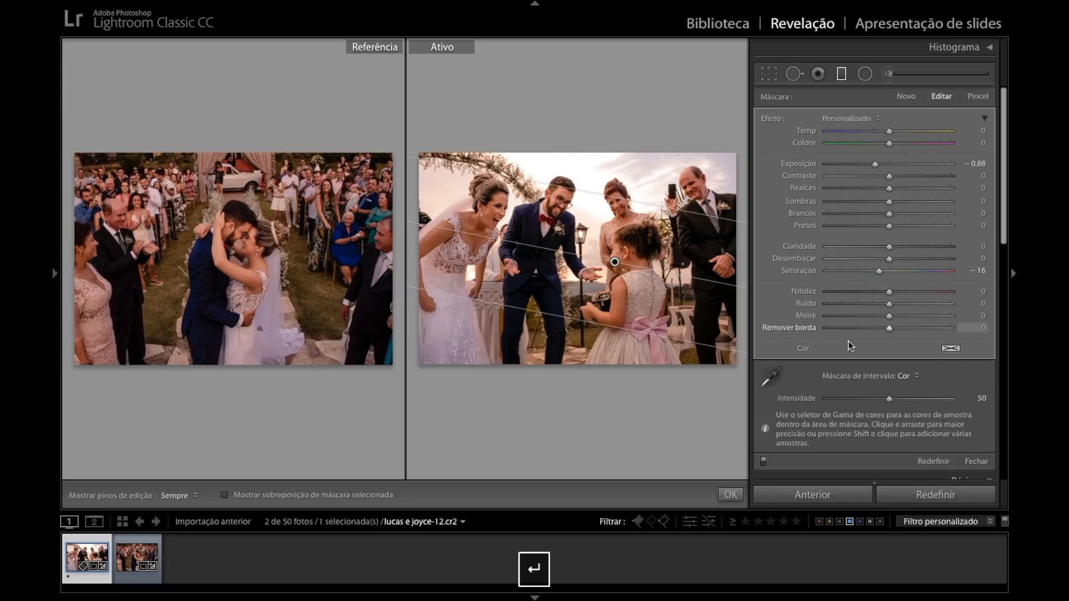
Check the graduated filter's effect by switching it off and on repeatedly, and close the filter tool.
left_click(764, 401)
left_click(764, 400)
left_click(764, 401)
left_click(763, 401)
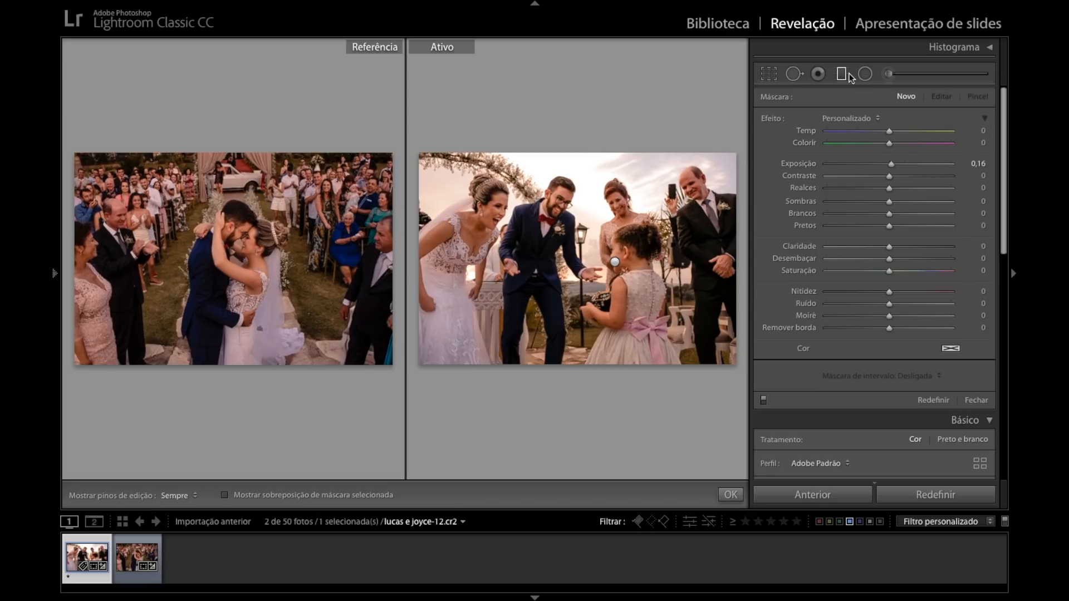
left_click(763, 400)
left_click(763, 401)
left_click(763, 400)
left_click(764, 400)
left_click(764, 401)
left_click(763, 400)
key("Return")
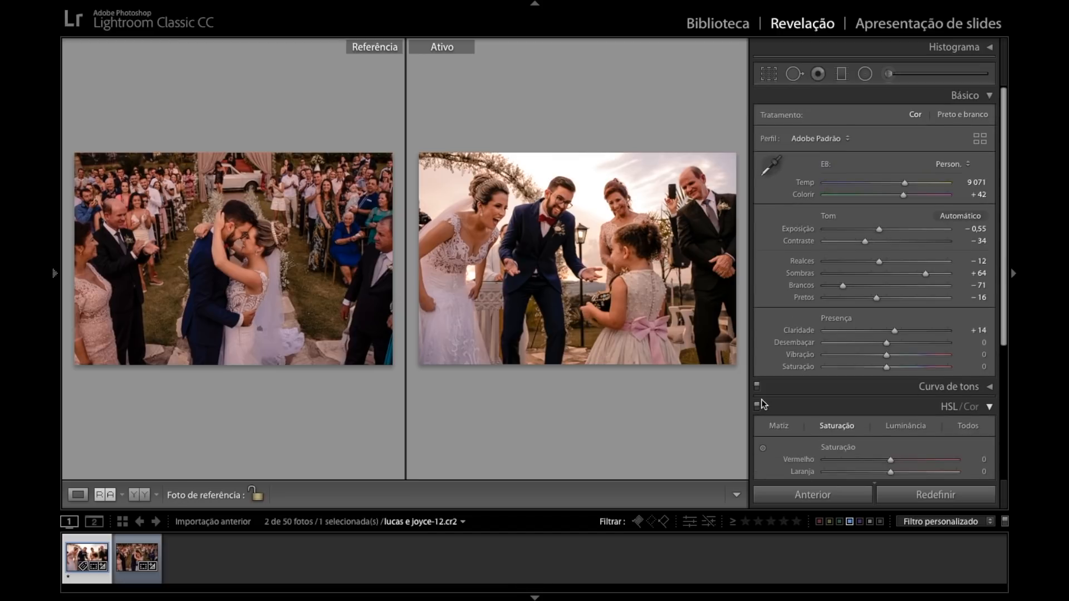